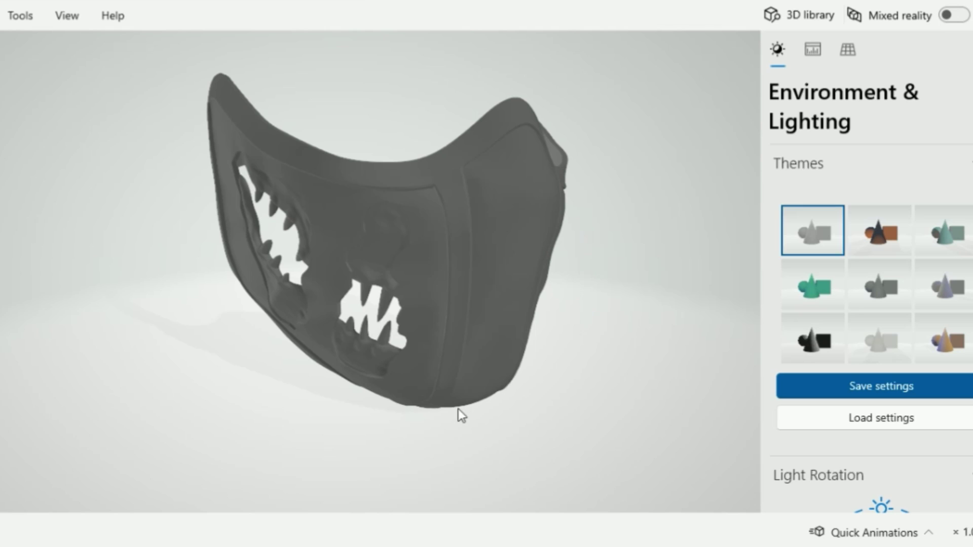
- Orbit and zoom around the fanged reptile mask in 3D Viewer to inspect it from several angles
{"action": "left_click_drag", "start_coordinate": [475, 404], "coordinate": [485, 402]}
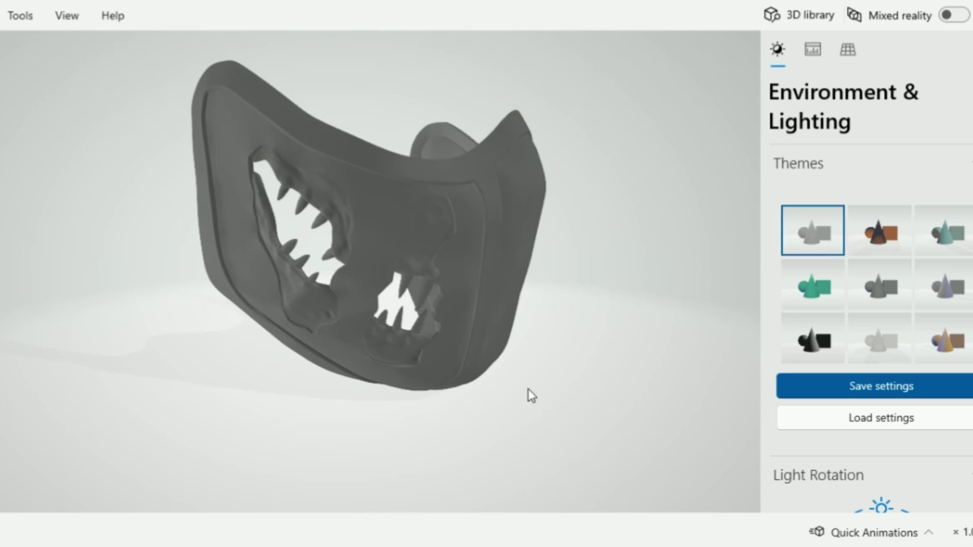
{"action": "left_click_drag", "start_coordinate": [476, 387], "coordinate": [431, 369]}
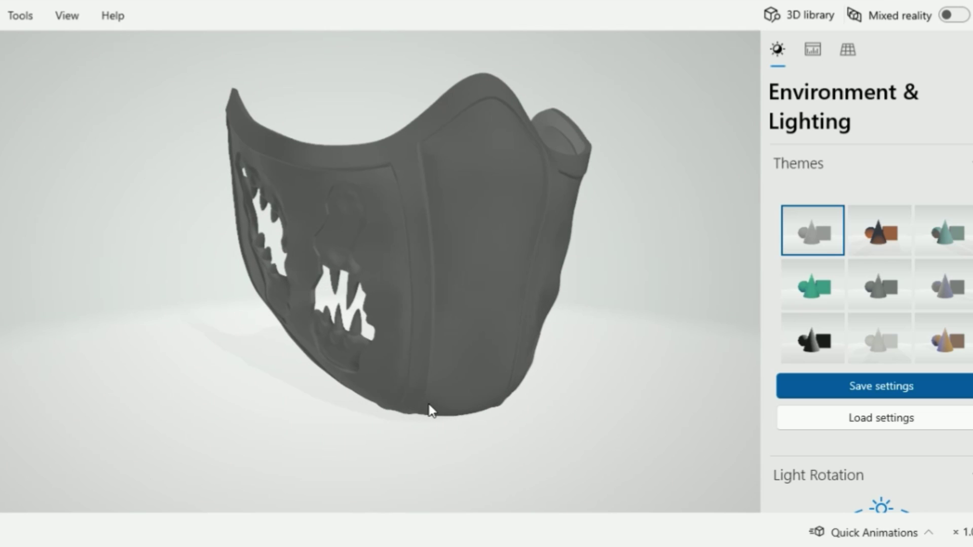
{"action": "left_click_drag", "start_coordinate": [430, 410], "coordinate": [462, 411]}
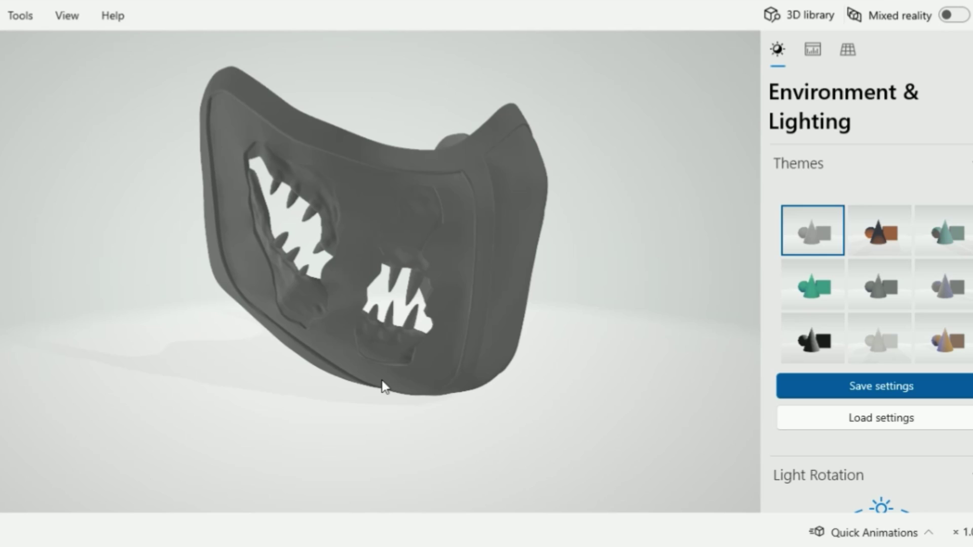
{"action": "left_click_drag", "start_coordinate": [467, 366], "coordinate": [418, 318]}
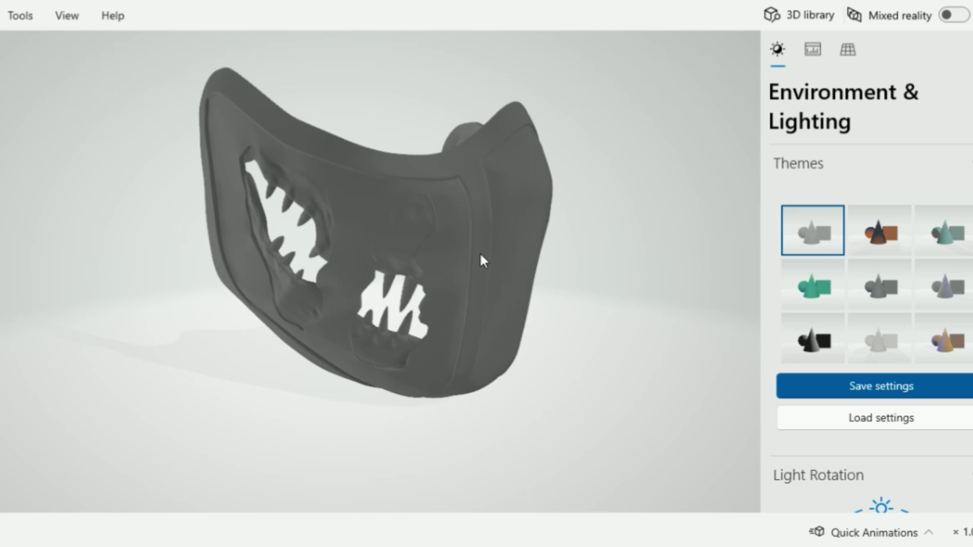
{"action": "mouse_move", "coordinate": [480, 251]}
{"action": "left_mouse_down"}
{"action": "mouse_move", "coordinate": [399, 242]}
{"action": "mouse_move", "coordinate": [491, 243]}
{"action": "left_mouse_up"}
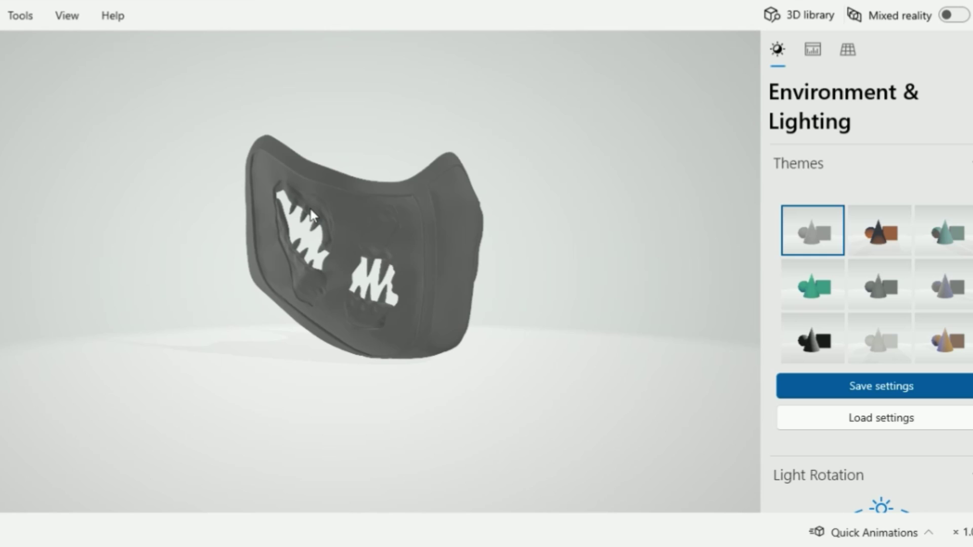
{"action": "scroll", "coordinate": [318, 213], "scroll_direction": "up", "scroll_amount": 3}
{"action": "scroll", "coordinate": [309, 168], "scroll_direction": "down", "scroll_amount": 3}
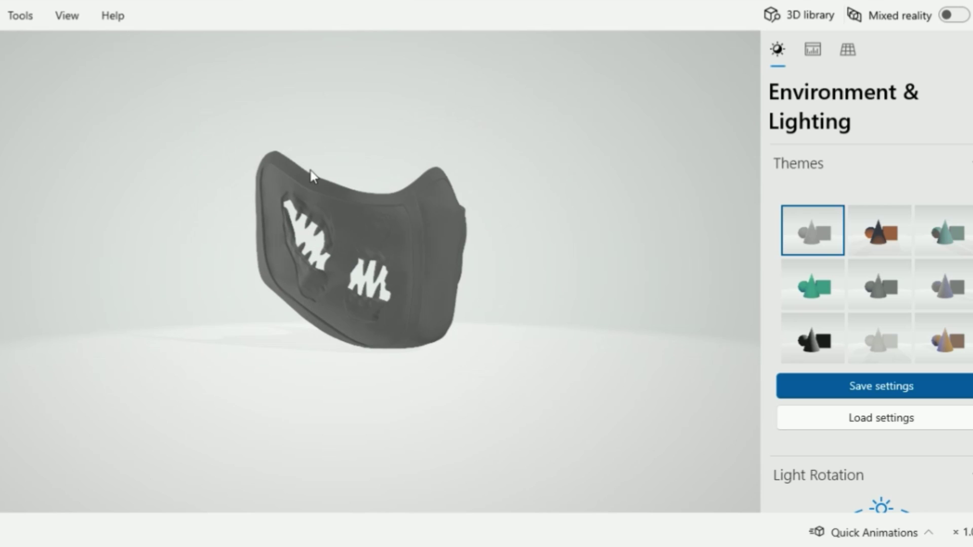
{"action": "scroll", "coordinate": [328, 195], "scroll_direction": "up", "scroll_amount": 1}
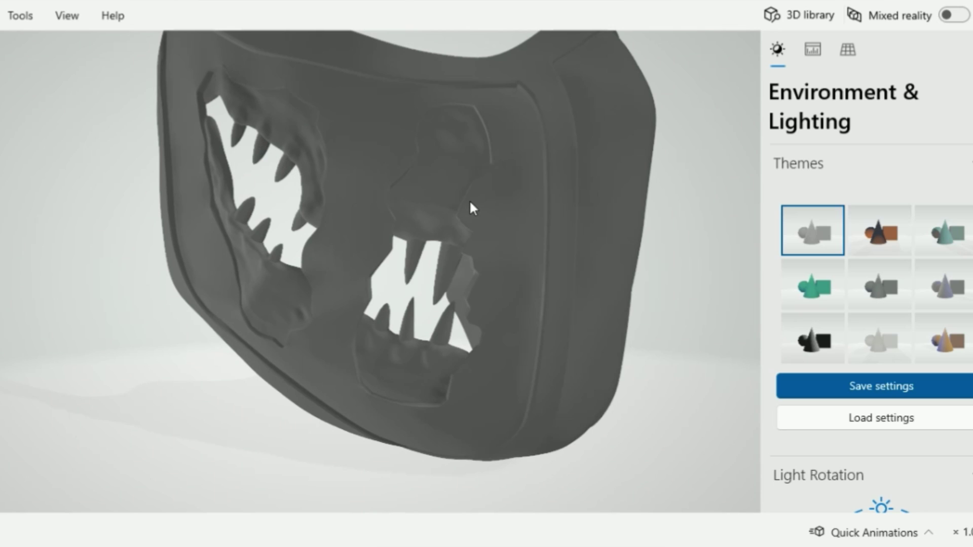
{"action": "scroll", "coordinate": [469, 199], "scroll_direction": "down", "scroll_amount": 5}
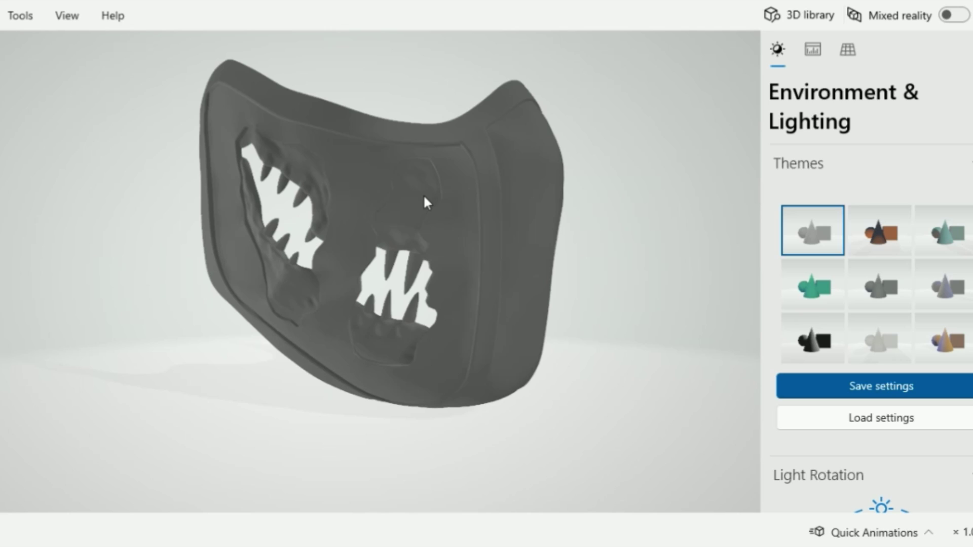
- Open reptile-mask-full.stl, then open left-bottom.stl from the mask folder in 3D Builder
{"action": "key", "text": "alt+Tab"}
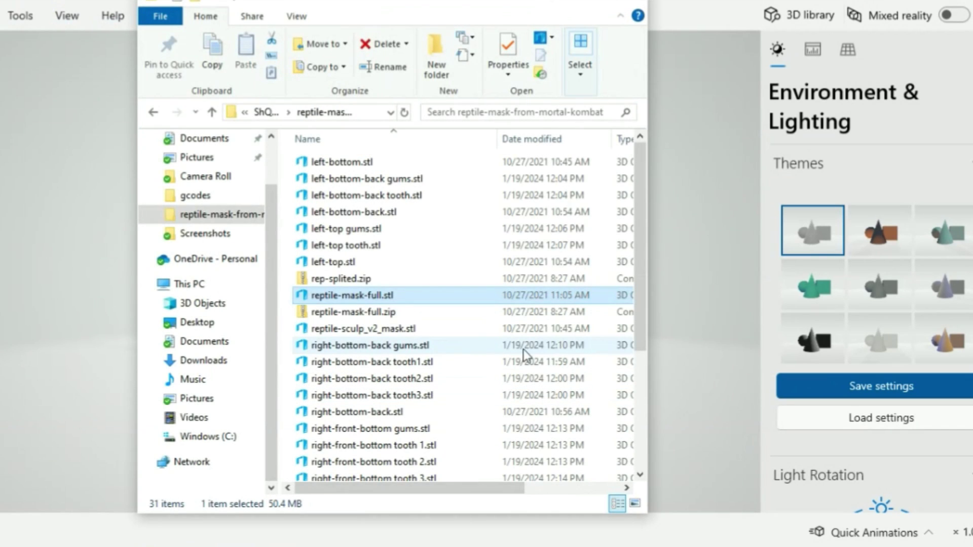
{"action": "double_click", "coordinate": [409, 294]}
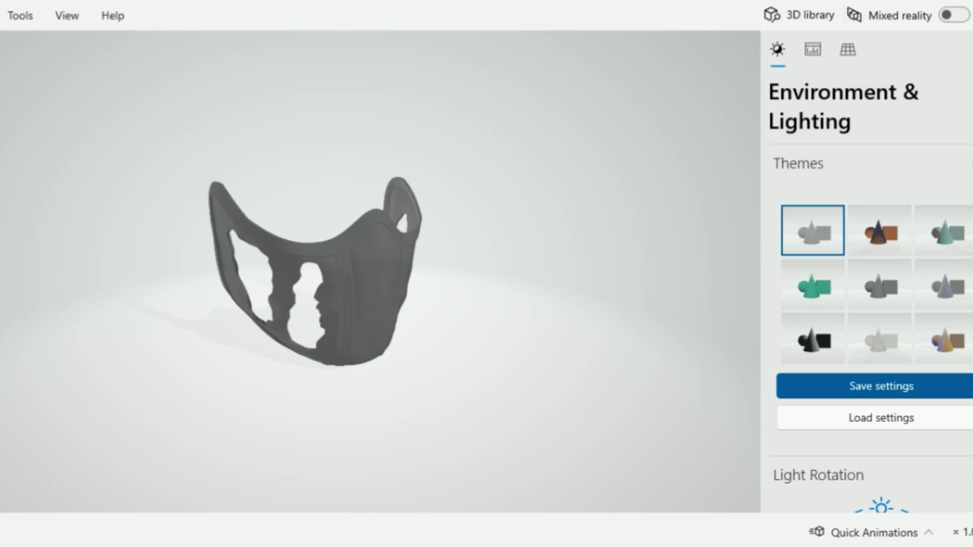
{"action": "mouse_move", "coordinate": [281, 546]}
{"action": "left_click", "coordinate": [250, 447]}
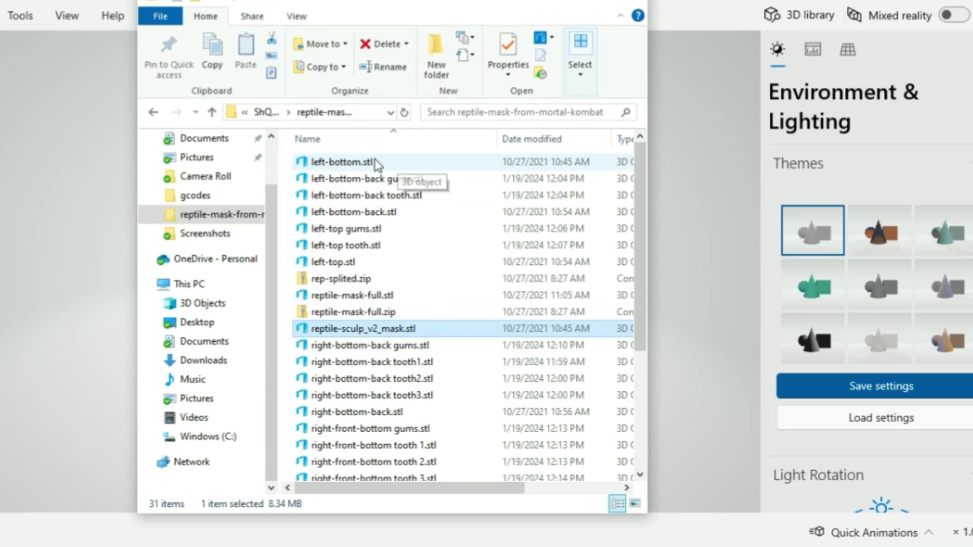
{"action": "left_click", "coordinate": [355, 163]}
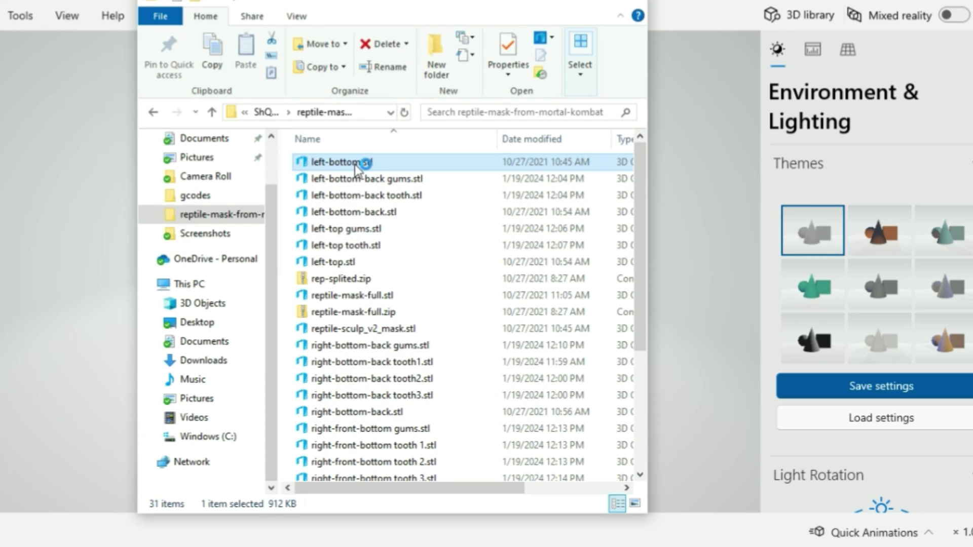
{"action": "double_click", "coordinate": [355, 164]}
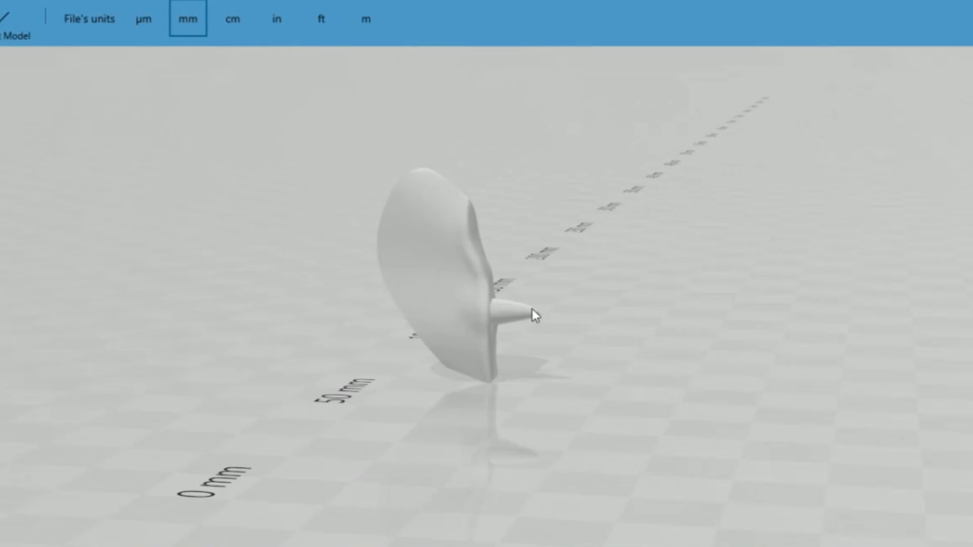
- Import left-bottom.stl into the scene and try its scale and move tools
{"action": "left_click", "coordinate": [31, 38]}
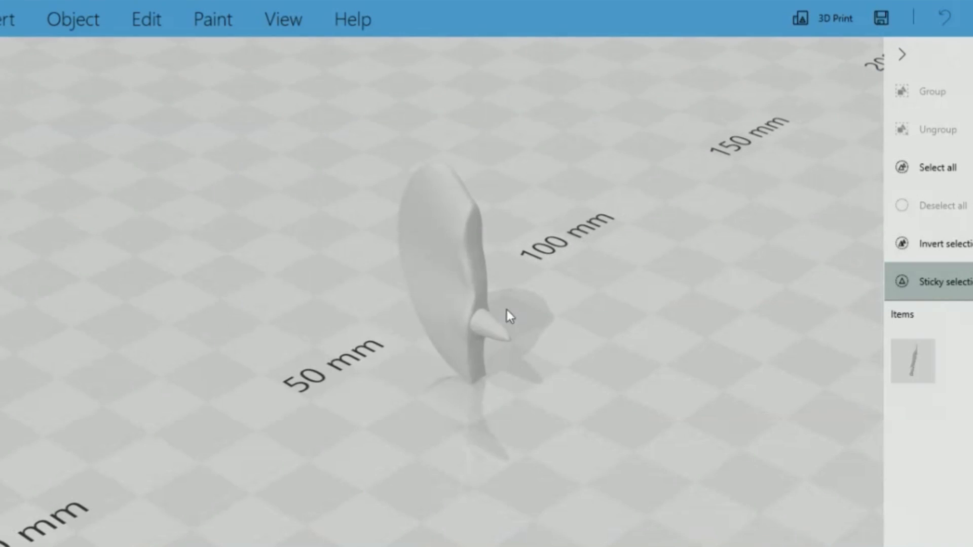
{"action": "left_click", "coordinate": [462, 263]}
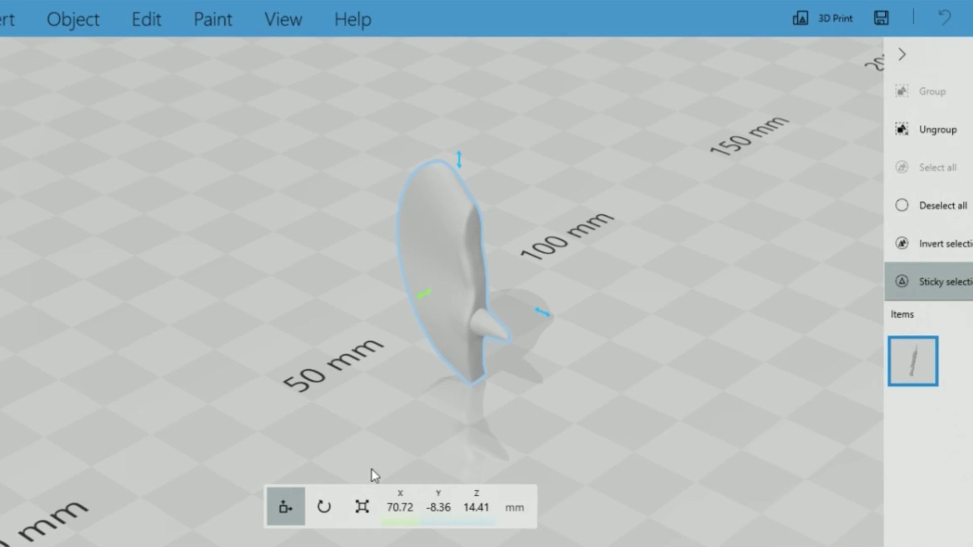
{"action": "left_click", "coordinate": [362, 507]}
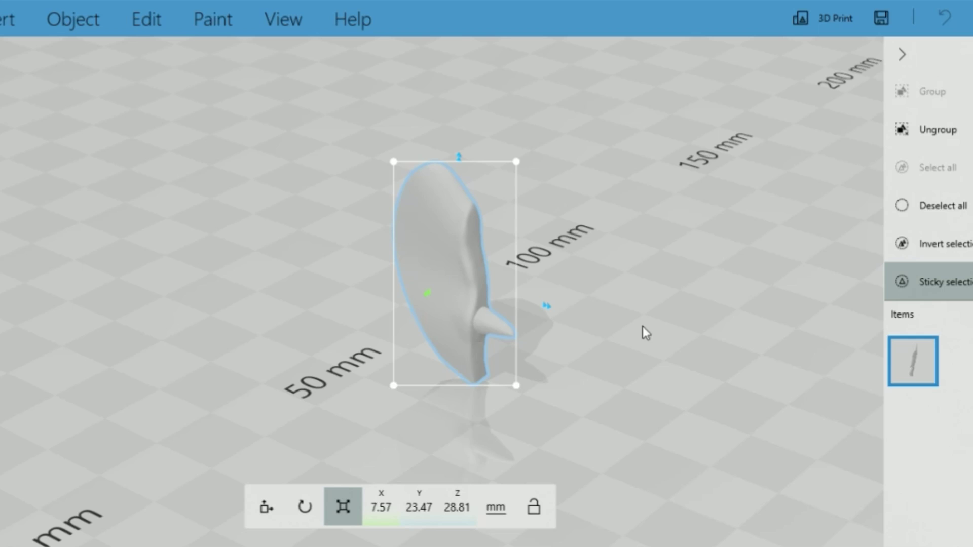
{"action": "left_click", "coordinate": [462, 329]}
- Reselect the part and ungroup it into the curved gum piece and the pointed tooth
{"action": "left_click", "coordinate": [923, 207]}
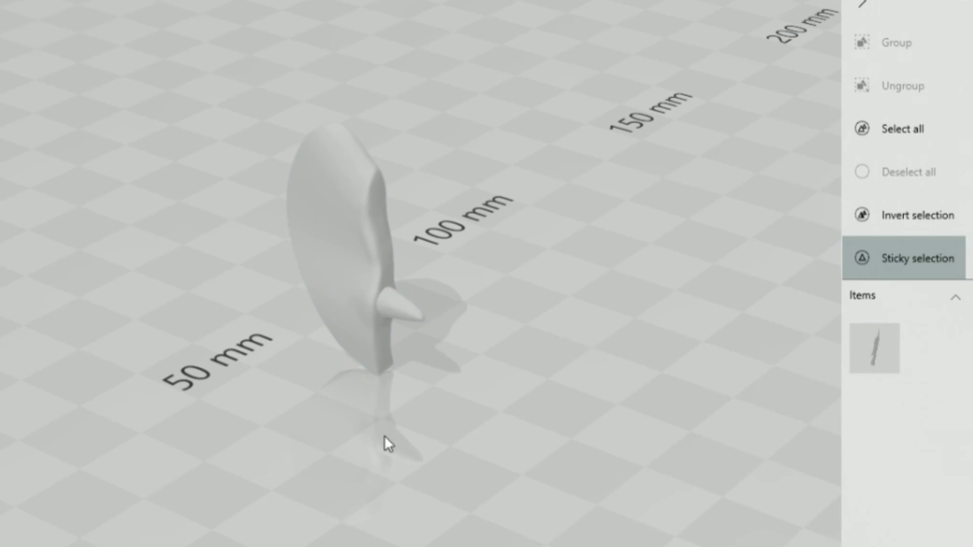
{"action": "left_click", "coordinate": [326, 226]}
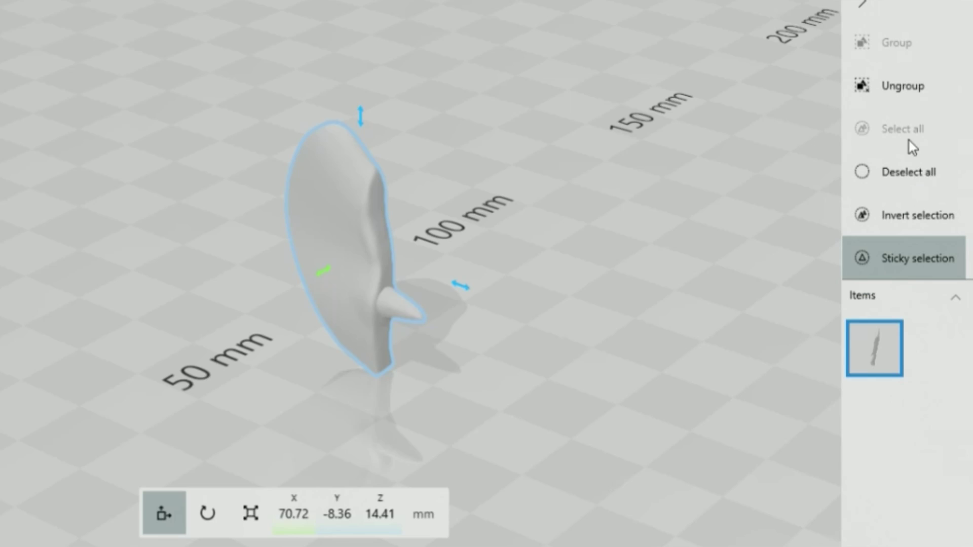
{"action": "left_click", "coordinate": [883, 91]}
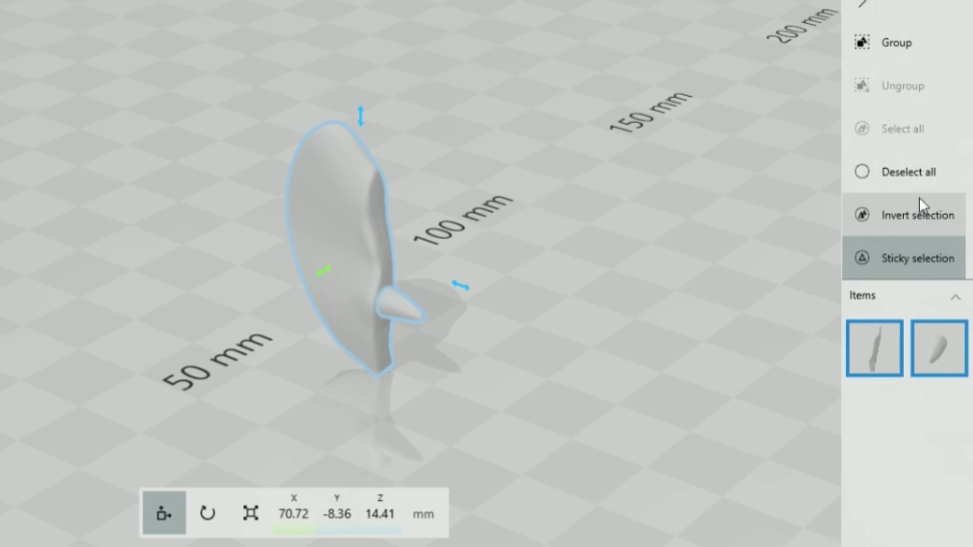
{"action": "left_click", "coordinate": [907, 173]}
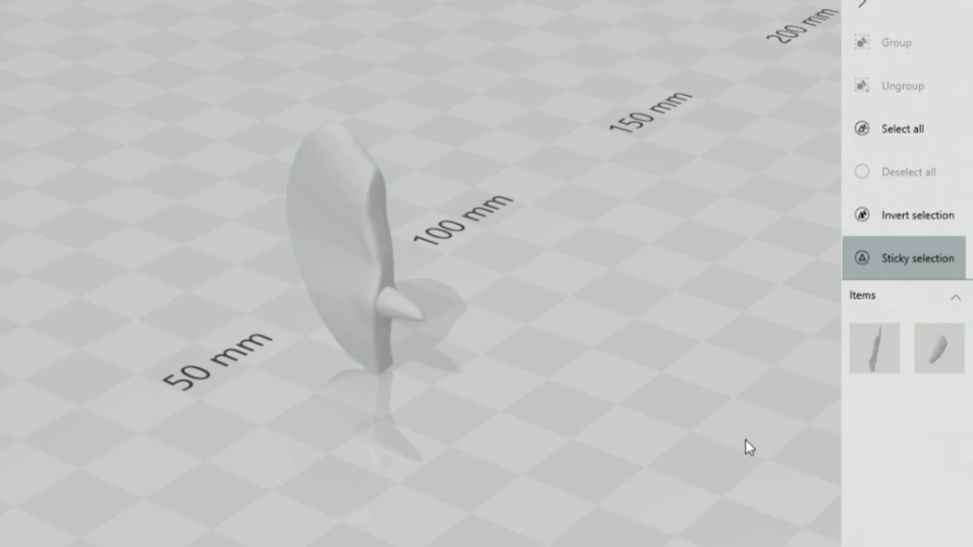
{"action": "left_click", "coordinate": [410, 310]}
{"action": "left_click_drag", "start_coordinate": [460, 332], "coordinate": [501, 346]}
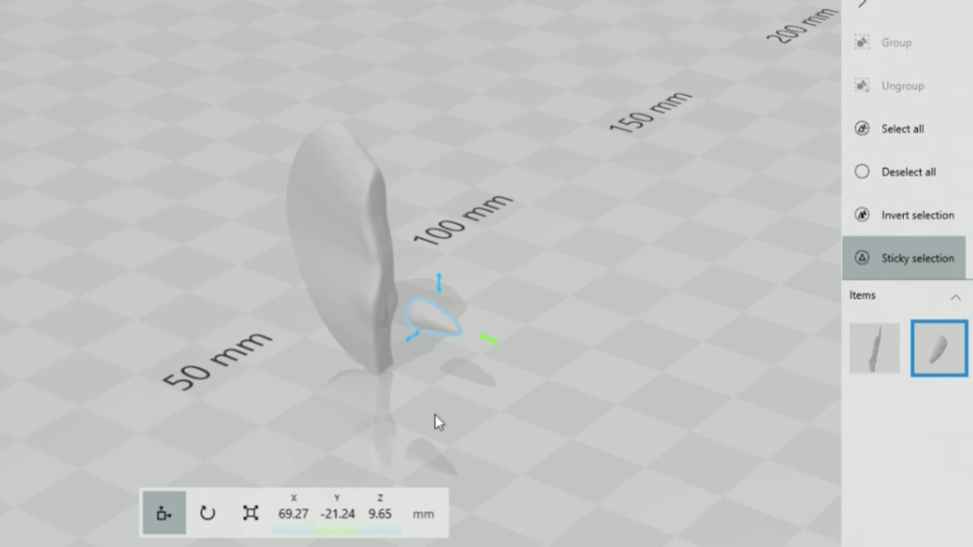
{"action": "scroll", "coordinate": [437, 412], "scroll_direction": "up", "scroll_amount": 2}
{"action": "left_click_drag", "start_coordinate": [434, 294], "coordinate": [434, 219]}
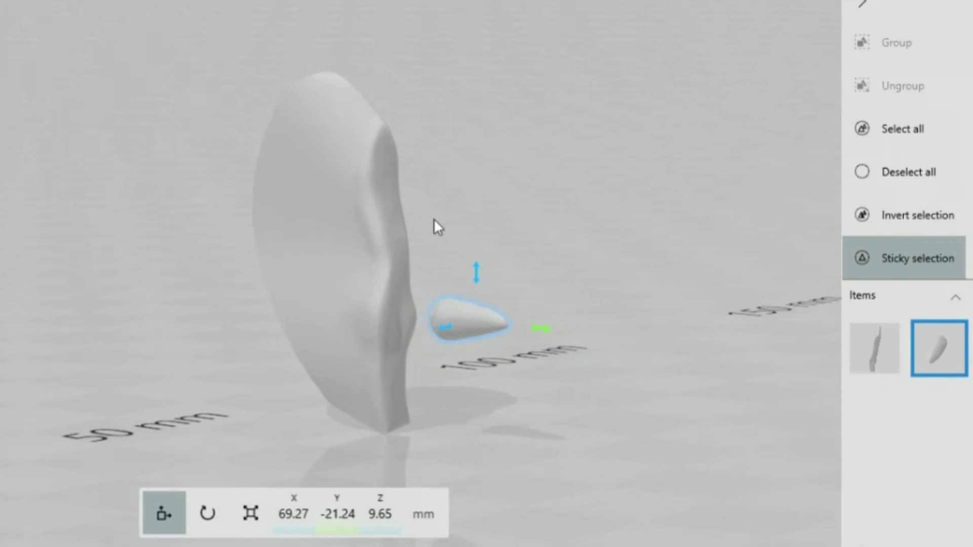
{"action": "left_click_drag", "start_coordinate": [588, 209], "coordinate": [594, 234]}
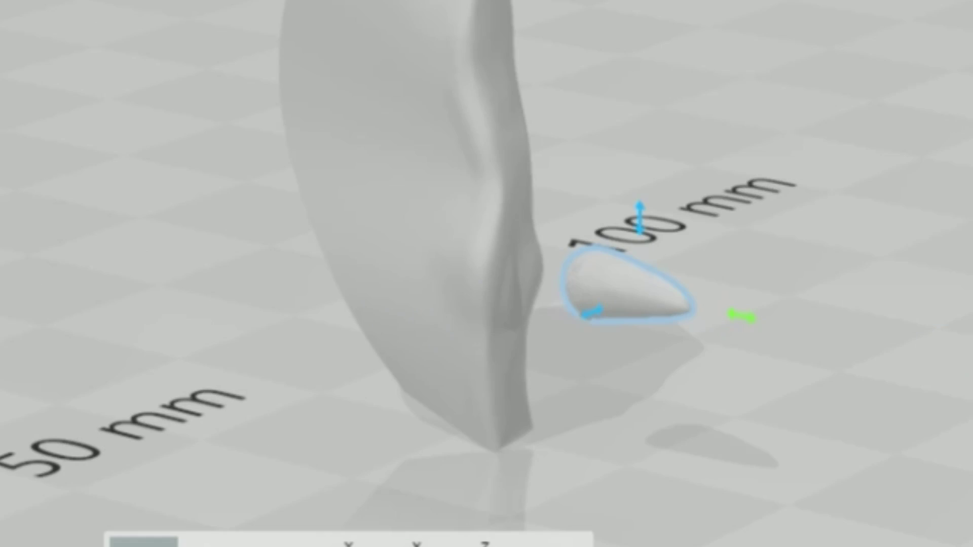
{"action": "left_click_drag", "start_coordinate": [451, 329], "coordinate": [403, 320]}
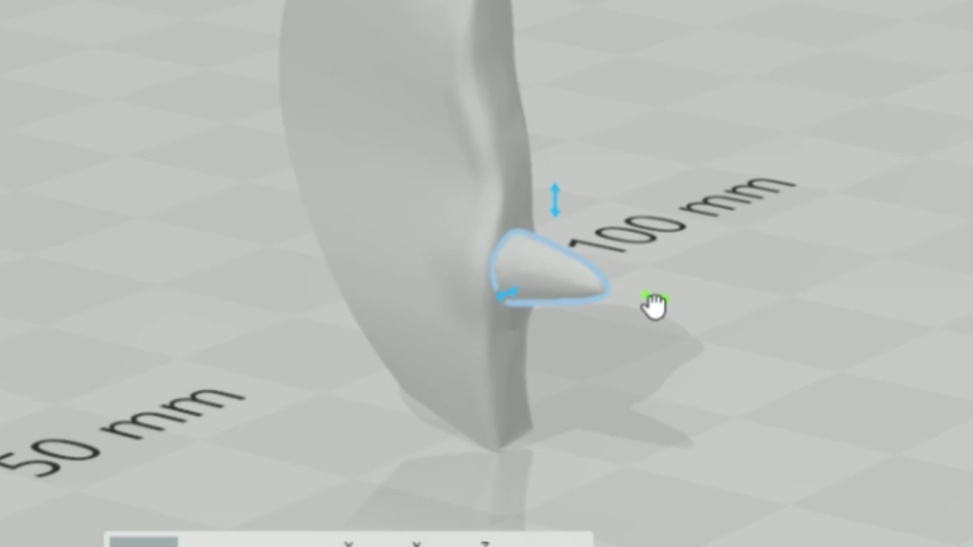
{"action": "left_click_drag", "start_coordinate": [654, 303], "coordinate": [691, 303]}
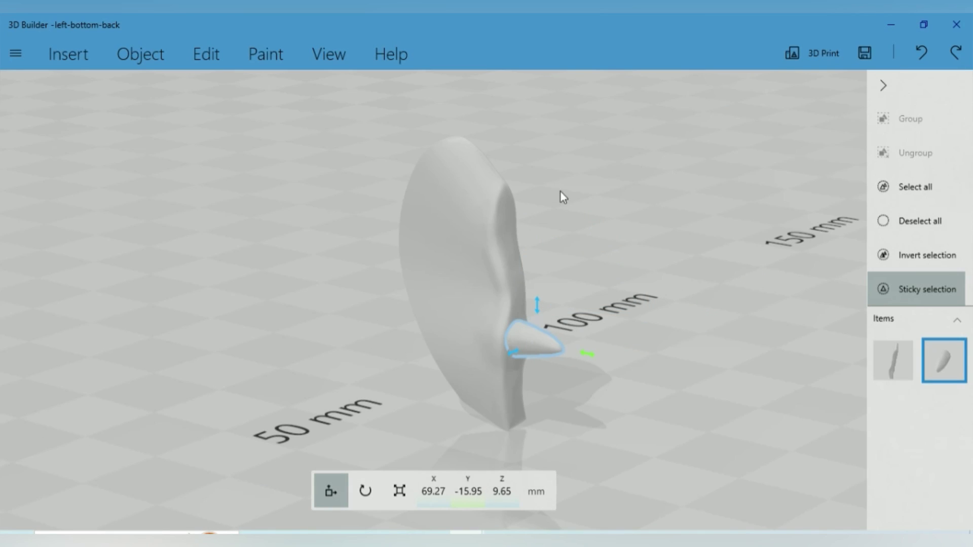
- Subtract the tooth cone from the gum piece, then orbit to inspect the resulting socket
{"action": "left_click", "coordinate": [900, 223]}
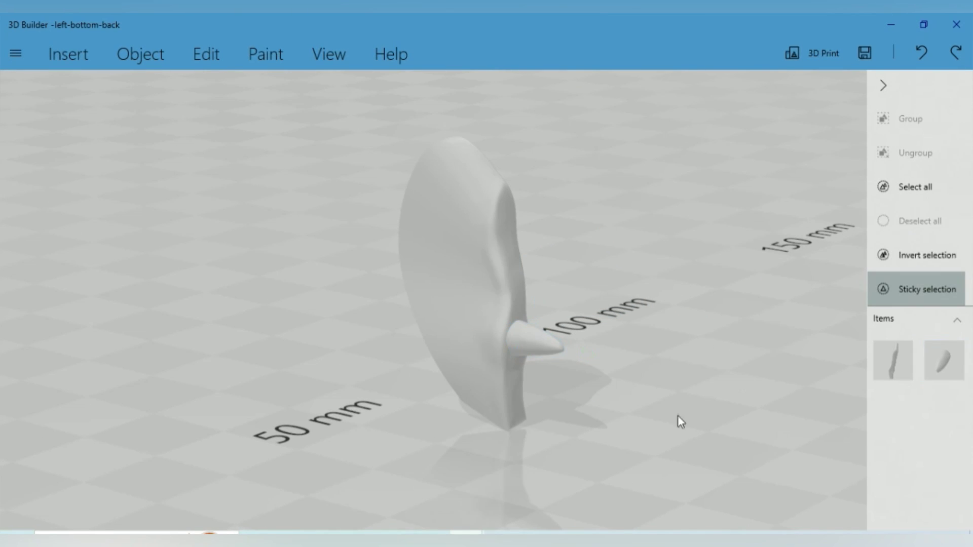
{"action": "left_click", "coordinate": [537, 348]}
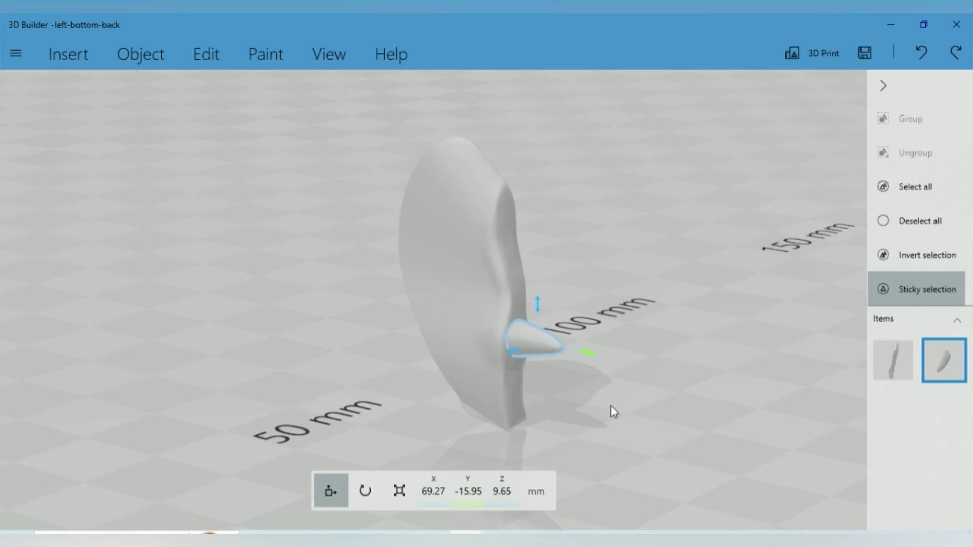
{"action": "left_click", "coordinate": [217, 60]}
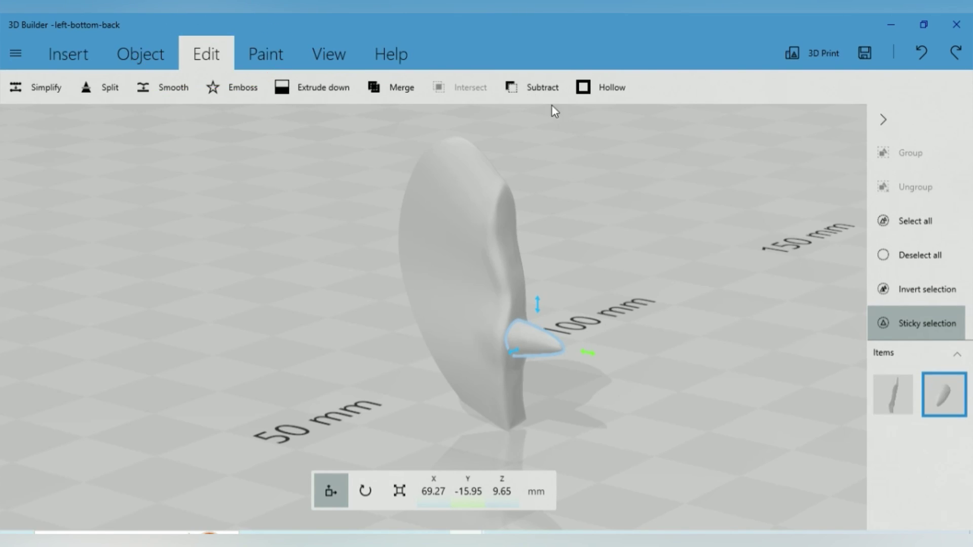
{"action": "left_click", "coordinate": [537, 86]}
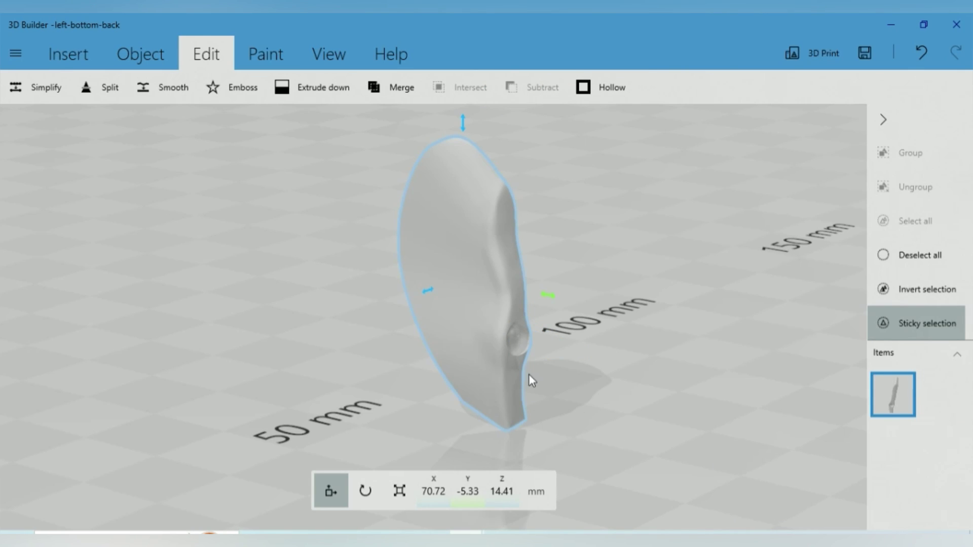
{"action": "scroll", "coordinate": [528, 380], "scroll_direction": "up", "scroll_amount": 5}
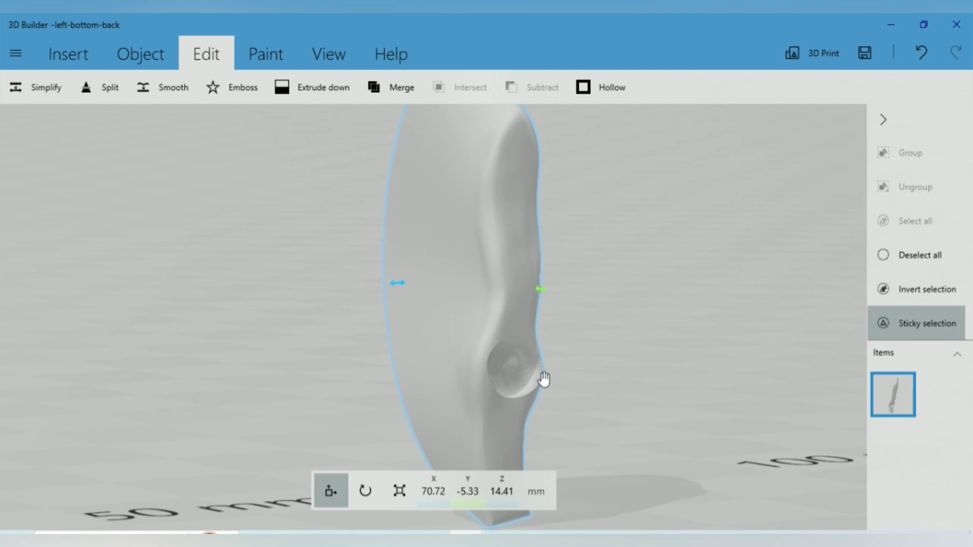
{"action": "right_click_drag", "start_coordinate": [544, 379], "coordinate": [574, 332]}
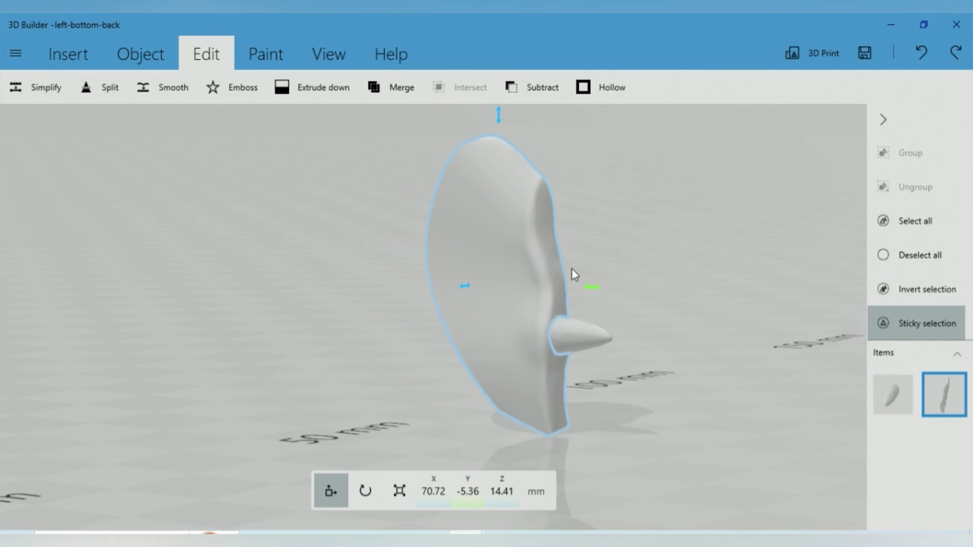
- Delete the gum piece, select the remaining tooth, and open then dismiss the file menu
{"action": "key", "text": "Delete"}
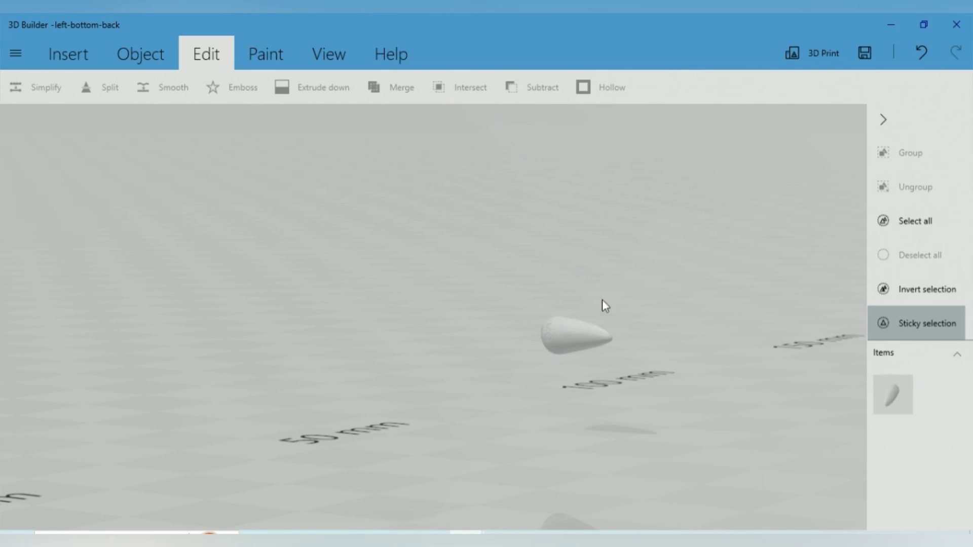
{"action": "left_click", "coordinate": [568, 340]}
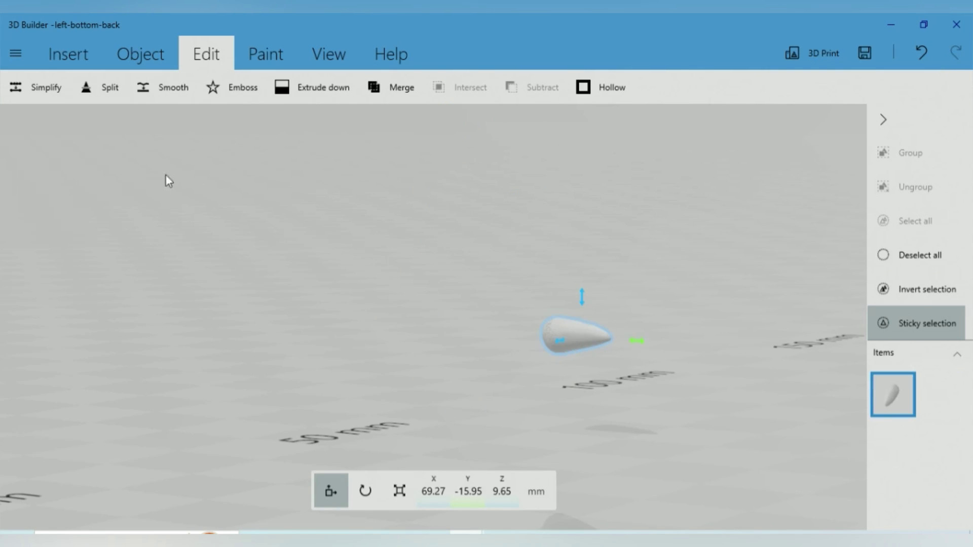
{"action": "left_click", "coordinate": [23, 56]}
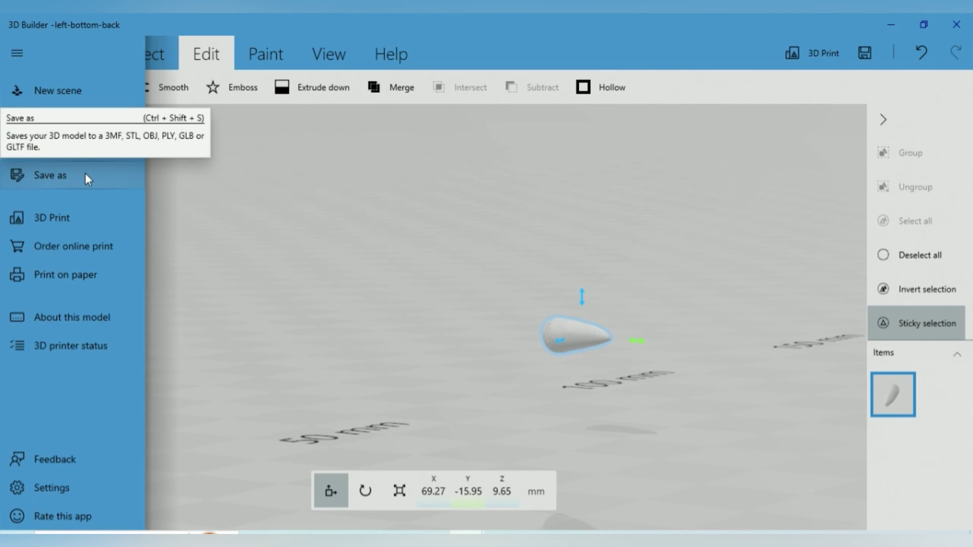
{"action": "left_click", "coordinate": [416, 231]}
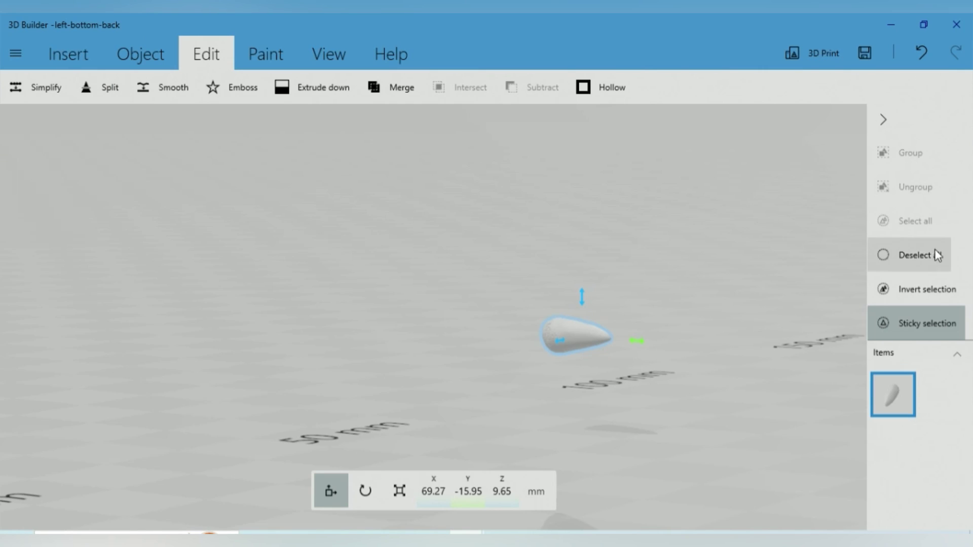
- Undo the gum deletion, reselect the gum-and-tooth model, and open the file menu
{"action": "left_click", "coordinate": [922, 53]}
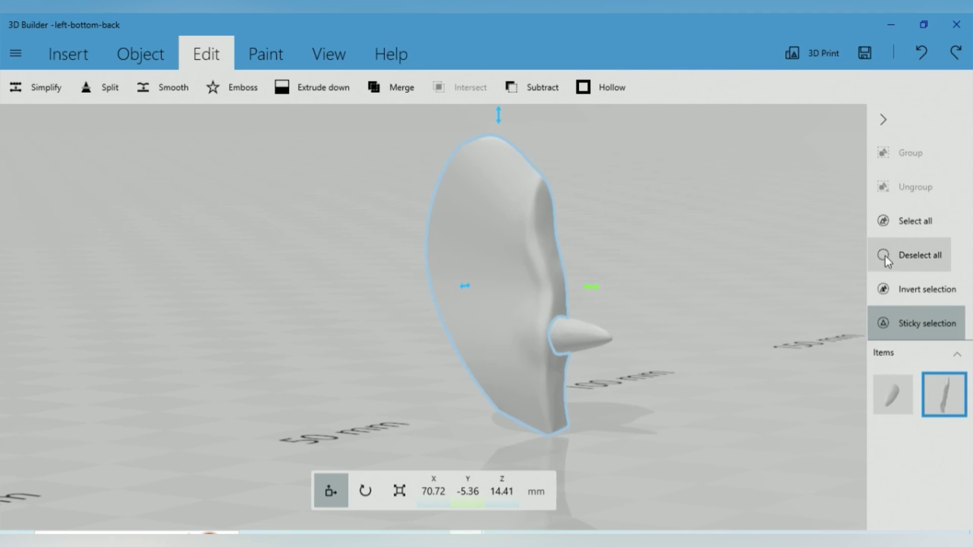
{"action": "left_click", "coordinate": [919, 255]}
{"action": "left_click", "coordinate": [582, 353]}
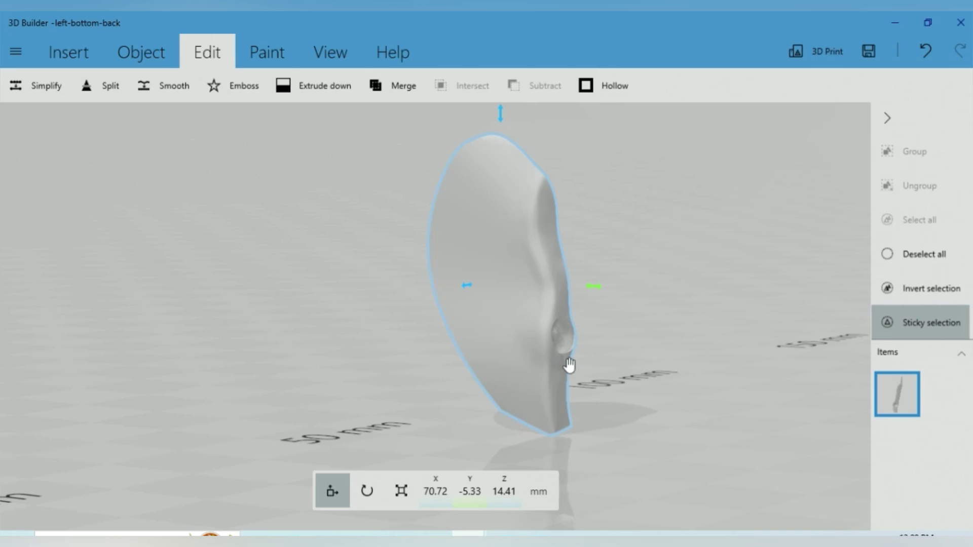
{"action": "left_click", "coordinate": [16, 51]}
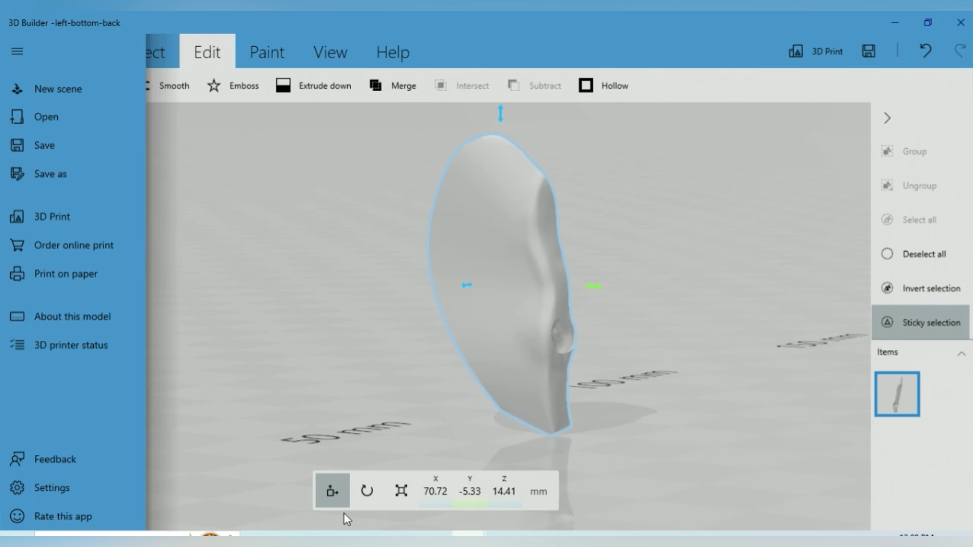
- Open left-bottom-back gums.stl from the reptile-mask folder
{"action": "mouse_move", "coordinate": [329, 538]}
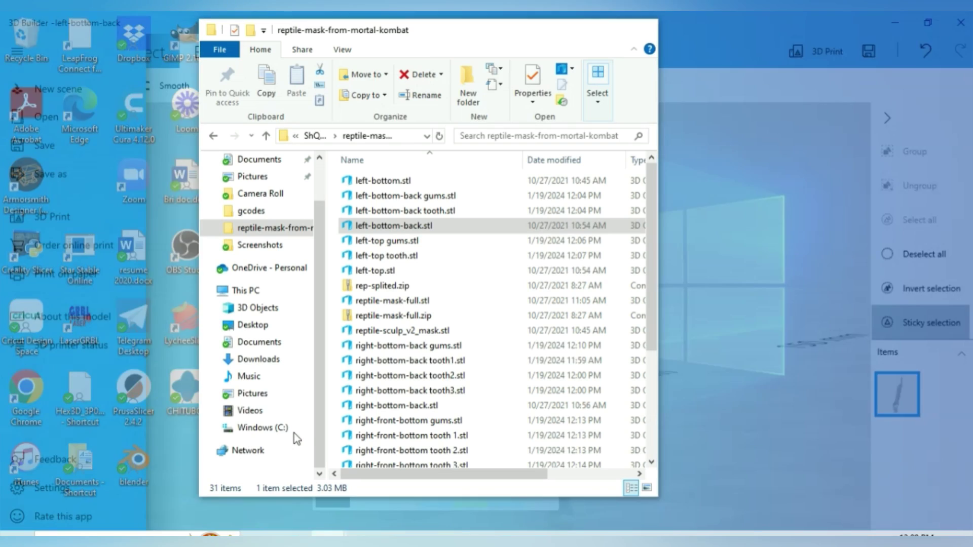
{"action": "left_click", "coordinate": [295, 438]}
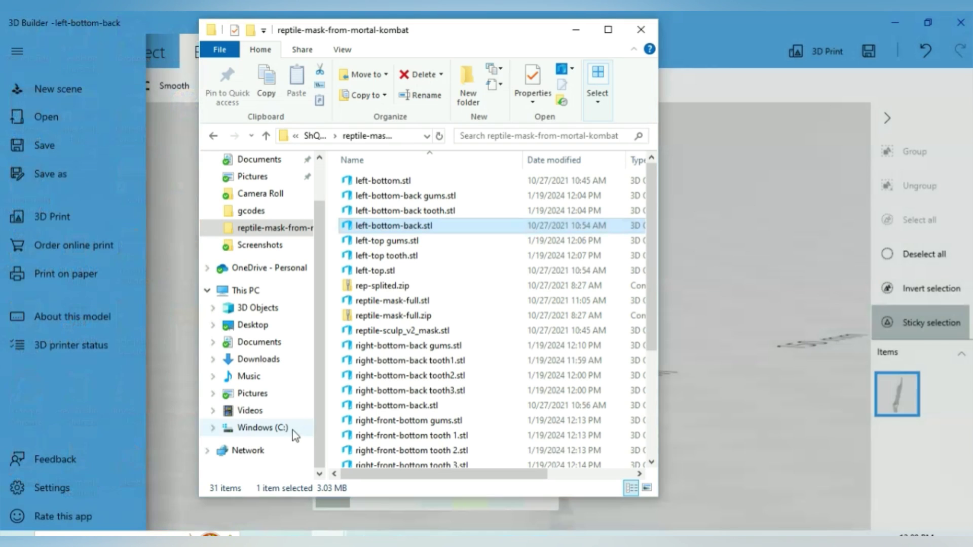
{"action": "left_click", "coordinate": [453, 197]}
{"action": "double_click", "coordinate": [455, 199]}
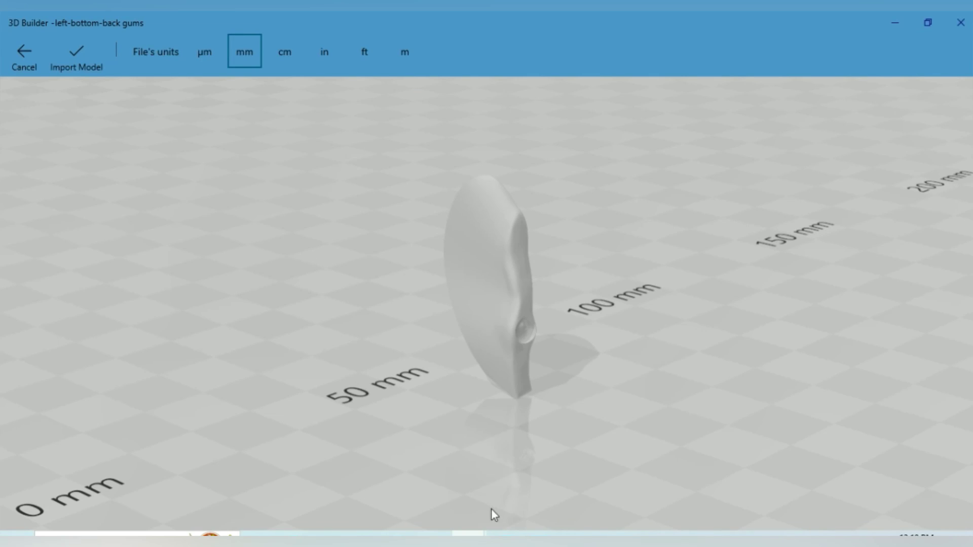
- Open and import left-bottom-back tooth.stl, orbiting so the tooth lies flat
{"action": "mouse_move", "coordinate": [324, 539]}
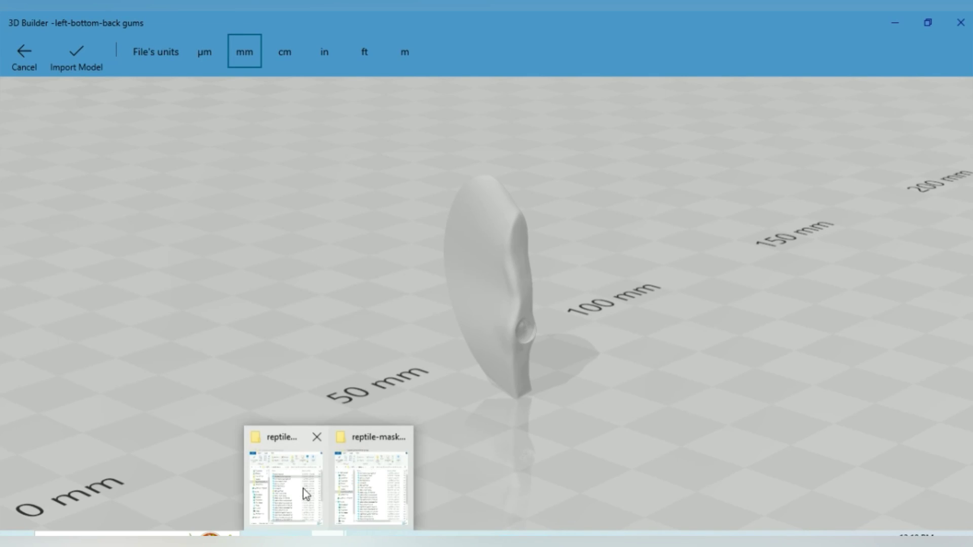
{"action": "left_click", "coordinate": [294, 448]}
{"action": "left_click", "coordinate": [448, 218]}
{"action": "double_click", "coordinate": [448, 218]}
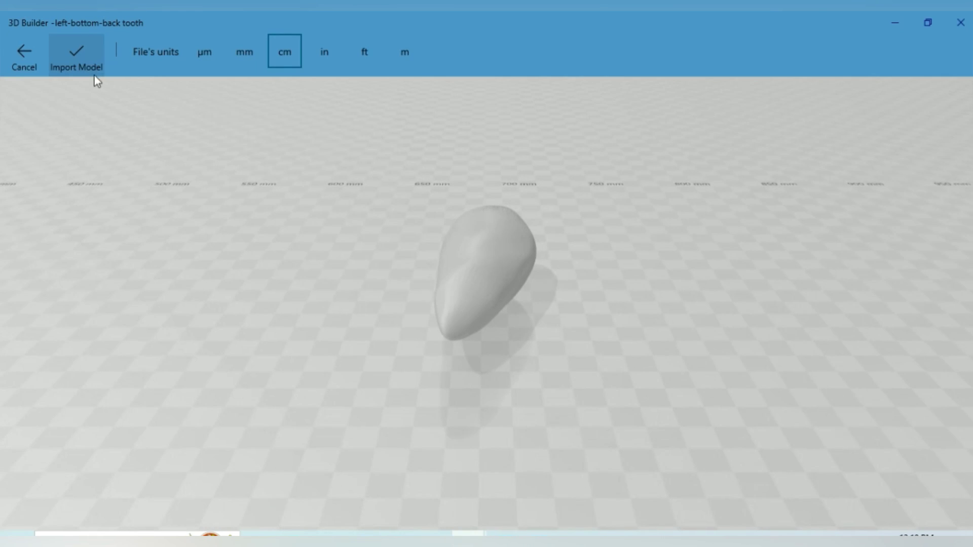
{"action": "left_click", "coordinate": [84, 67]}
{"action": "left_click_drag", "start_coordinate": [421, 411], "coordinate": [600, 308]}
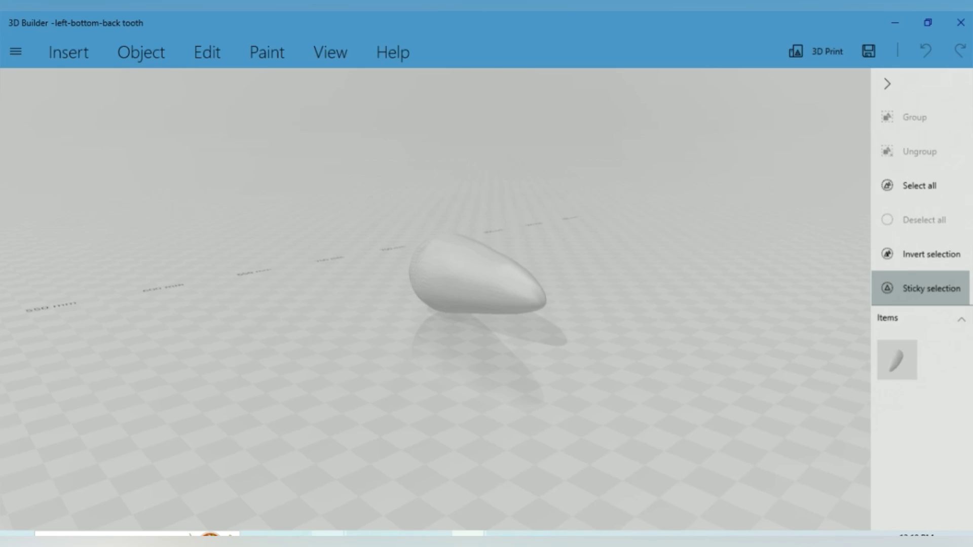
- Scroll the reptile-mask folder, then switch to the MousePumpkin2 model in 3D Builder
{"action": "mouse_move", "coordinate": [328, 537]}
{"action": "left_click", "coordinate": [306, 471]}
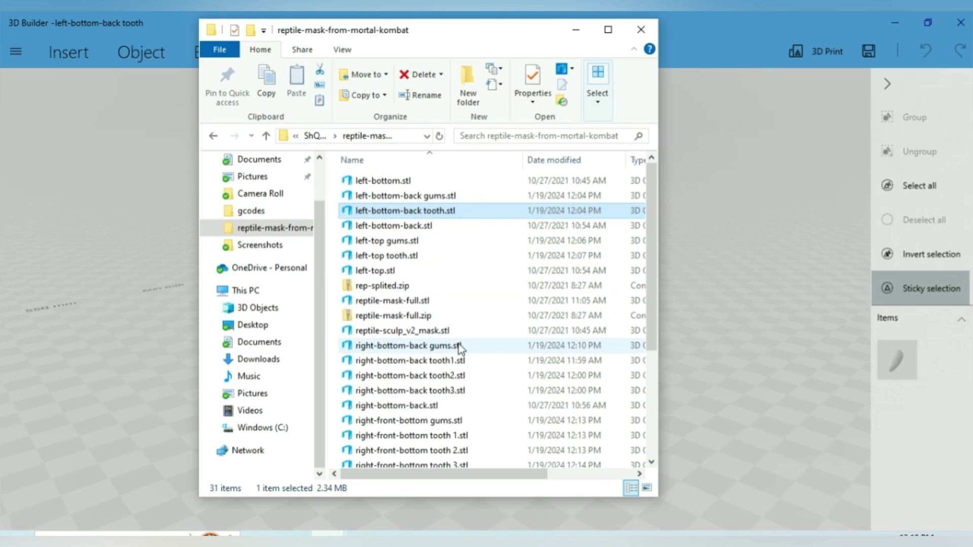
{"action": "scroll", "coordinate": [540, 306], "scroll_direction": "down", "scroll_amount": 1}
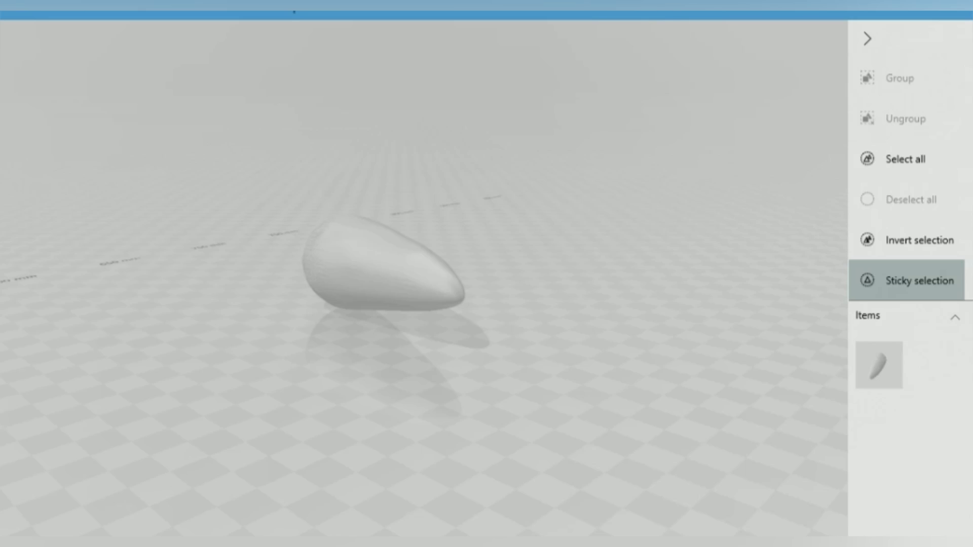
{"action": "left_click", "coordinate": [287, 494]}
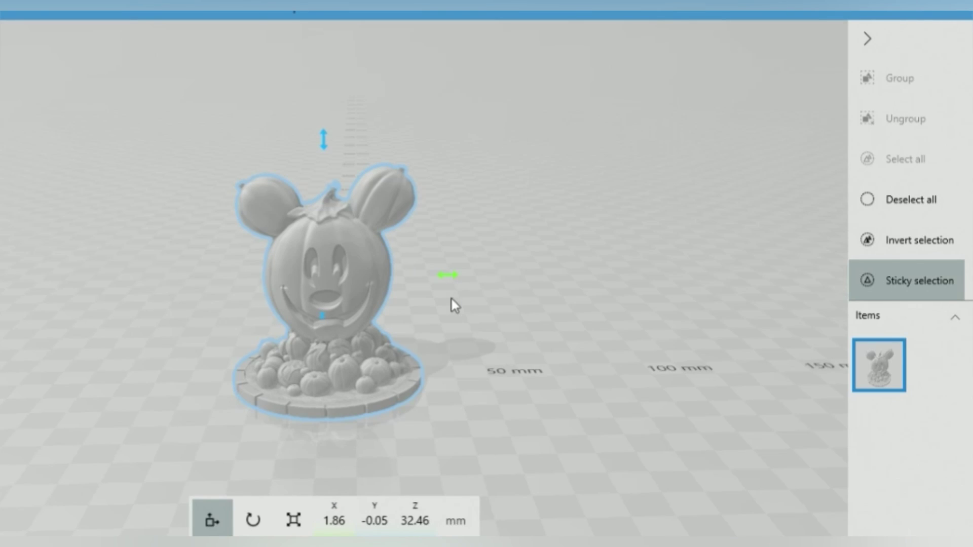
- Zoom in, reselect the MousePumpkin2 pumpkin, and bring up the Edit tools
{"action": "scroll", "coordinate": [306, 217], "scroll_direction": "up", "scroll_amount": 3}
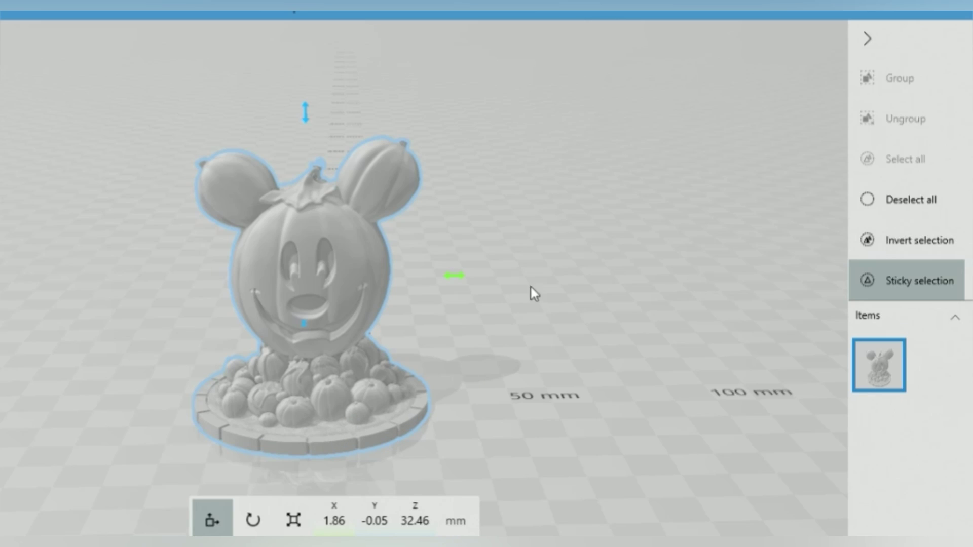
{"action": "left_click", "coordinate": [912, 199]}
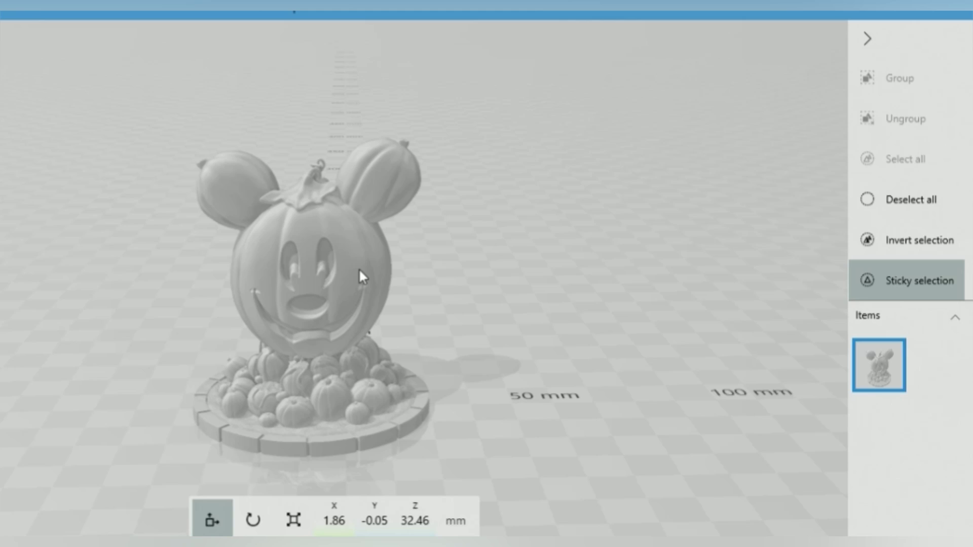
{"action": "left_click", "coordinate": [360, 276]}
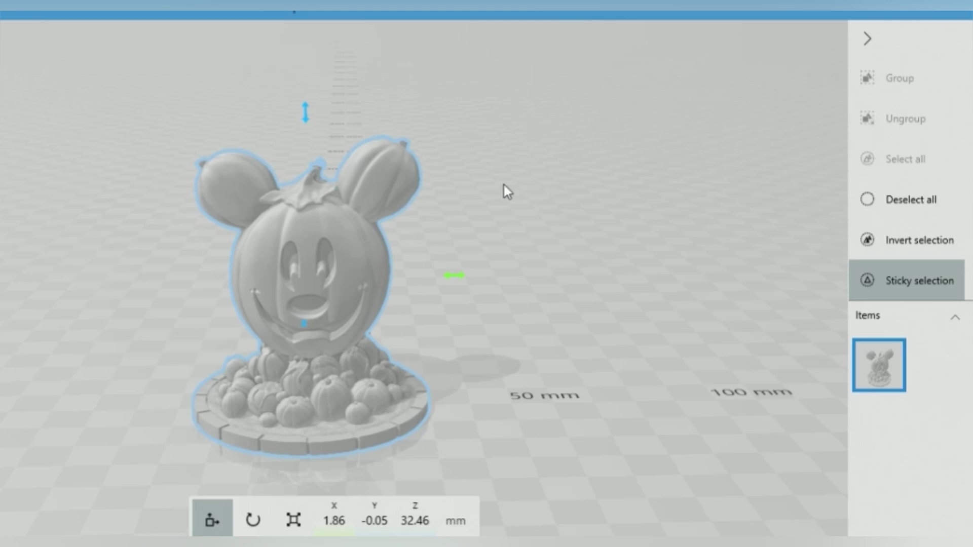
{"action": "left_click", "coordinate": [62, 15]}
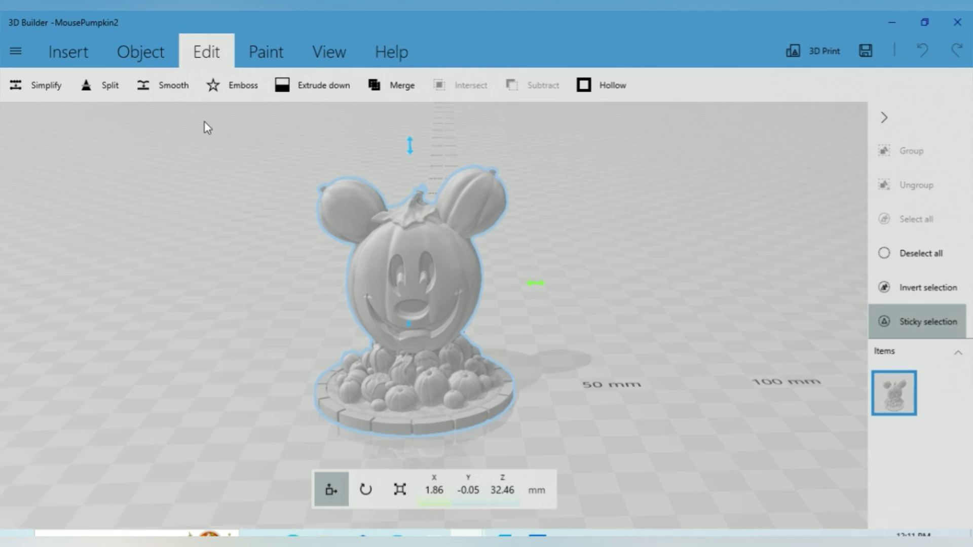
- Try splitting the pumpkin keeping only the top, then cancel to restore it
{"action": "left_click", "coordinate": [108, 86]}
{"action": "left_click", "coordinate": [71, 64]}
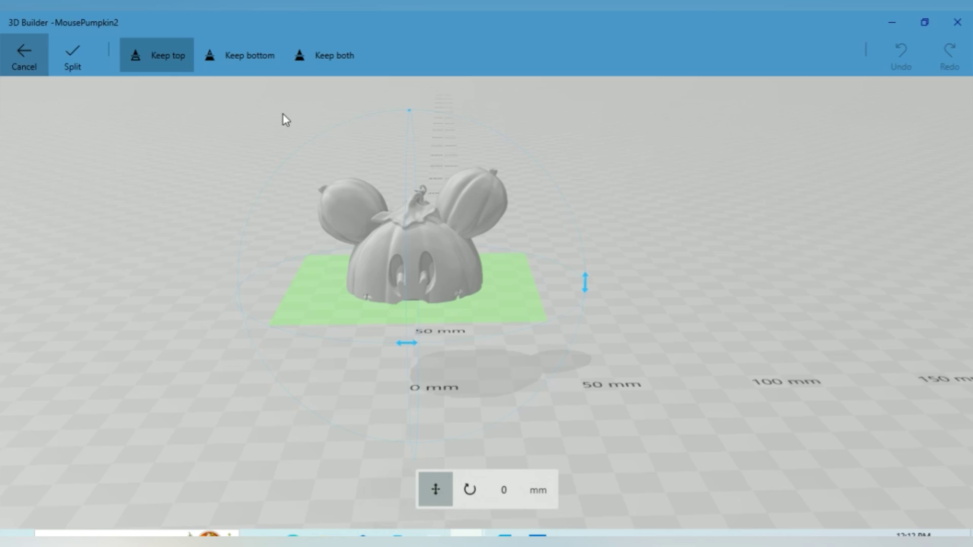
{"action": "left_click", "coordinate": [24, 54]}
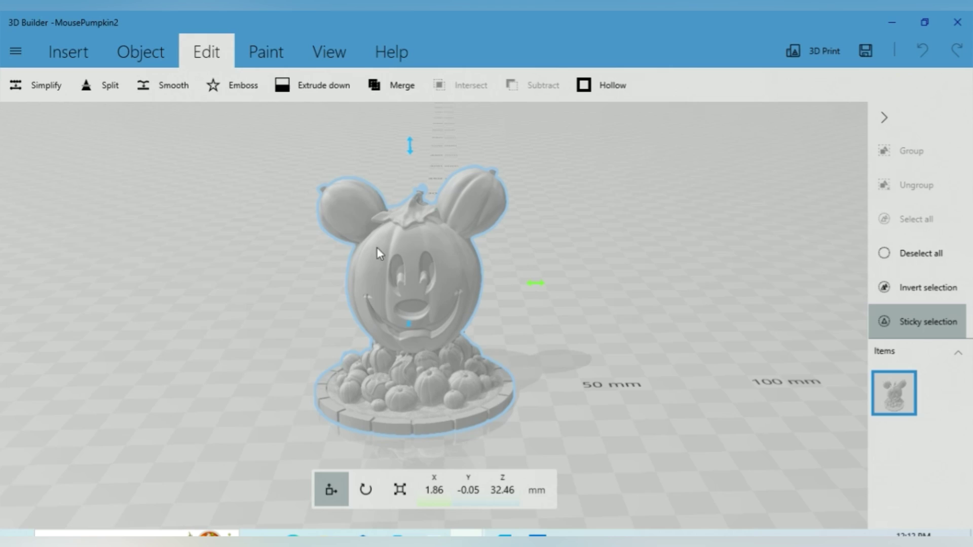
- Reselect the pumpkin model and start a new Split on it
{"action": "left_click", "coordinate": [913, 254]}
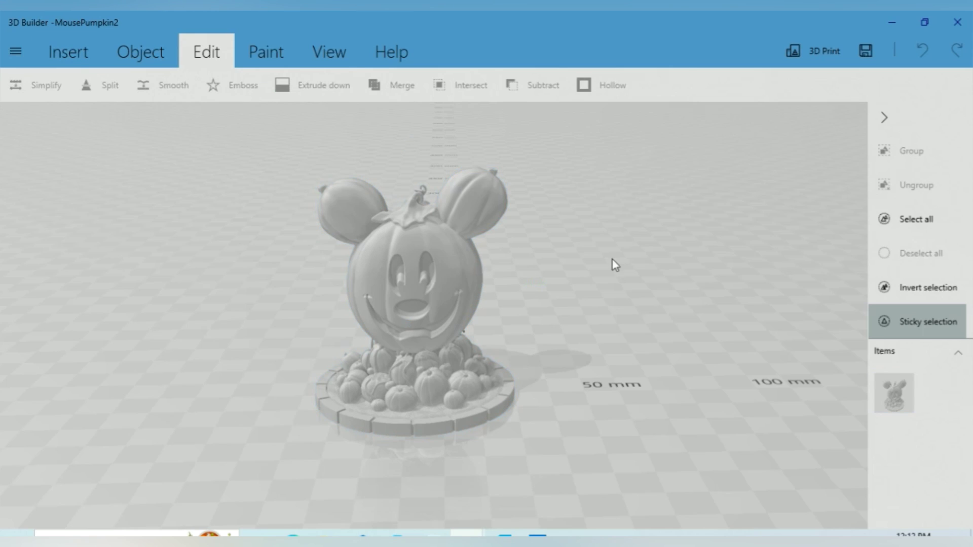
{"action": "left_click", "coordinate": [482, 269]}
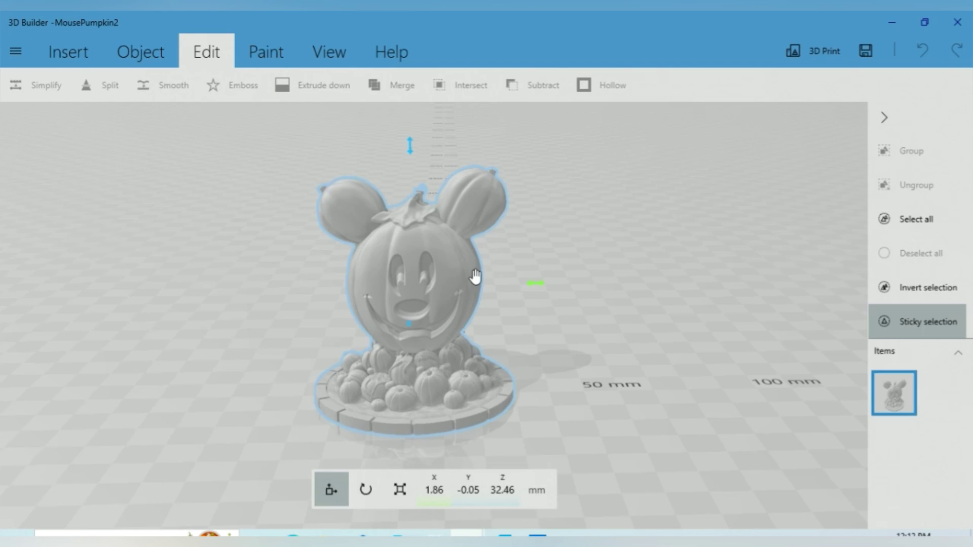
{"action": "left_click", "coordinate": [93, 90]}
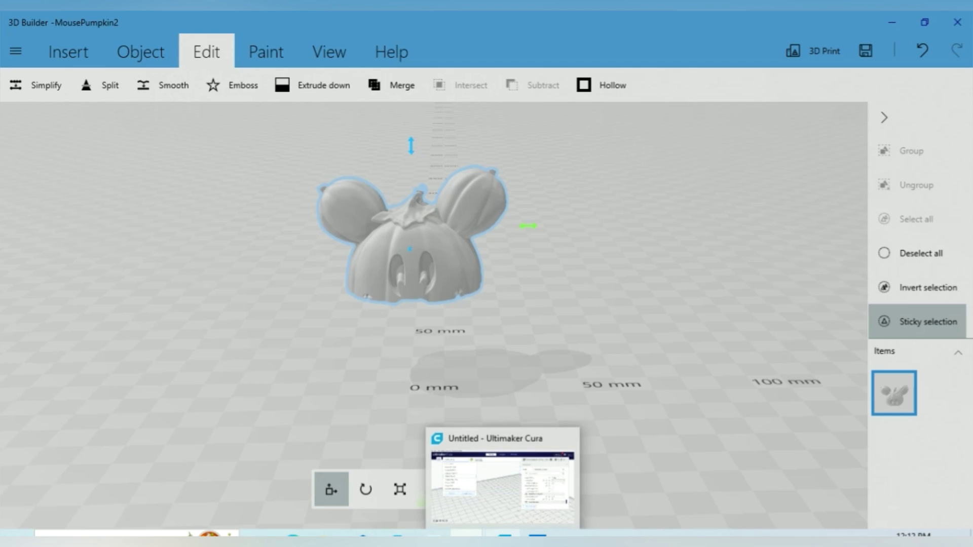
{"action": "left_click", "coordinate": [507, 431]}
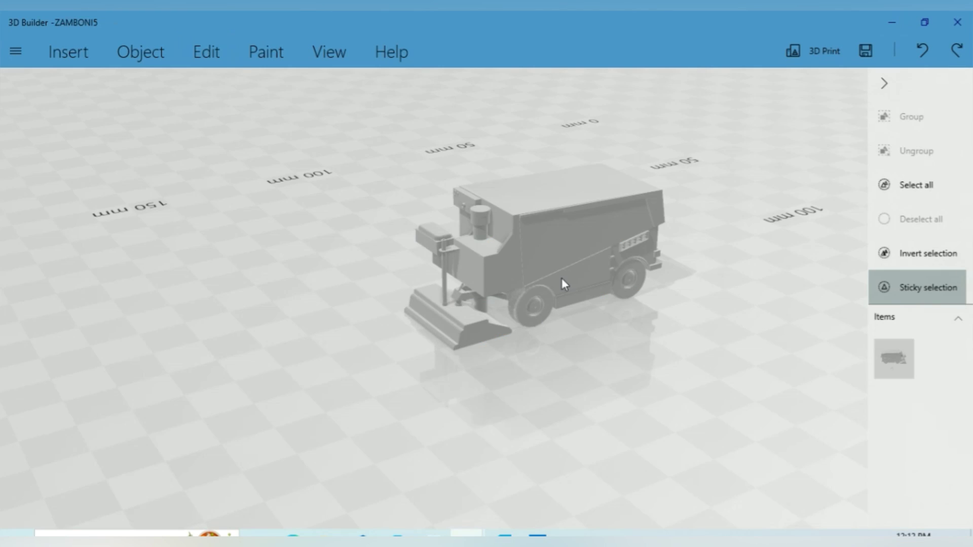
{"action": "right_click_drag", "start_coordinate": [561, 278], "coordinate": [513, 243]}
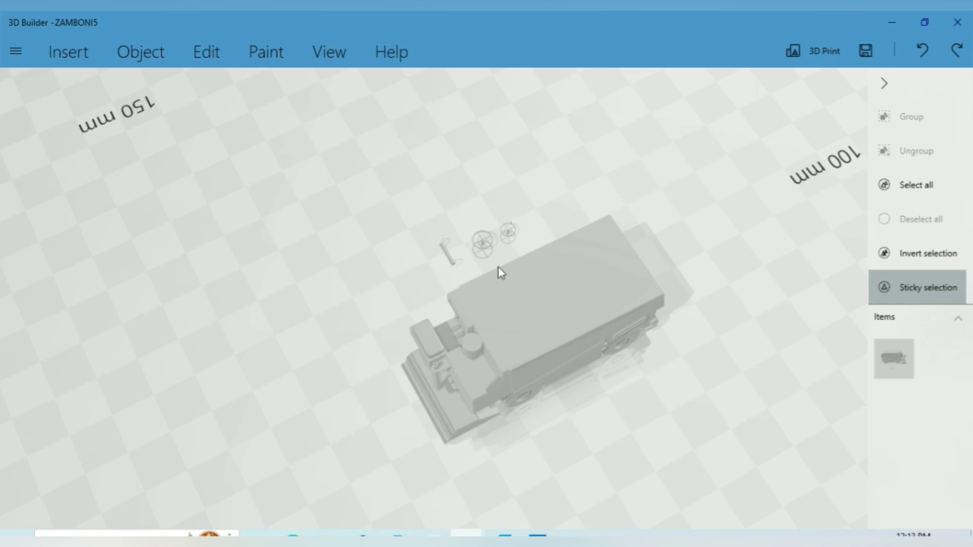
{"action": "left_click", "coordinate": [593, 307]}
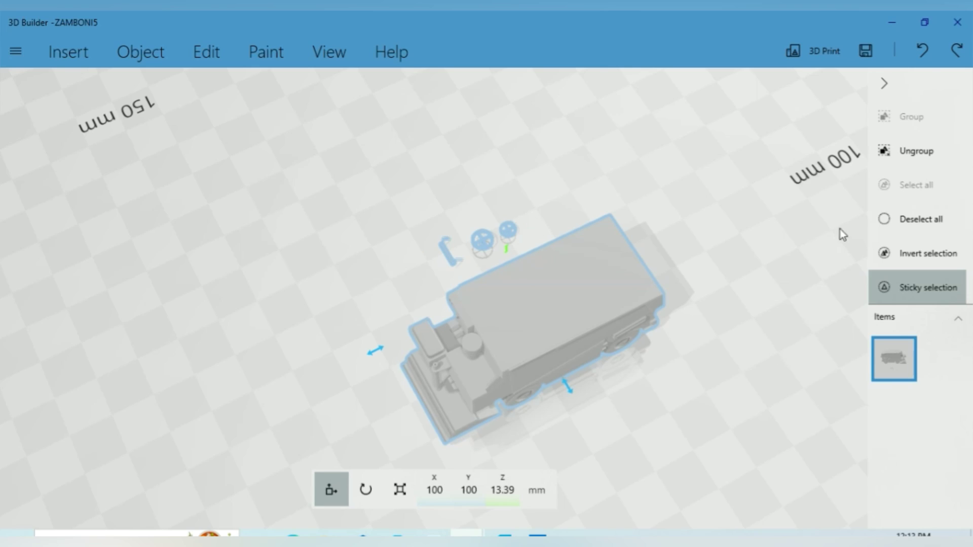
{"action": "left_click", "coordinate": [905, 152]}
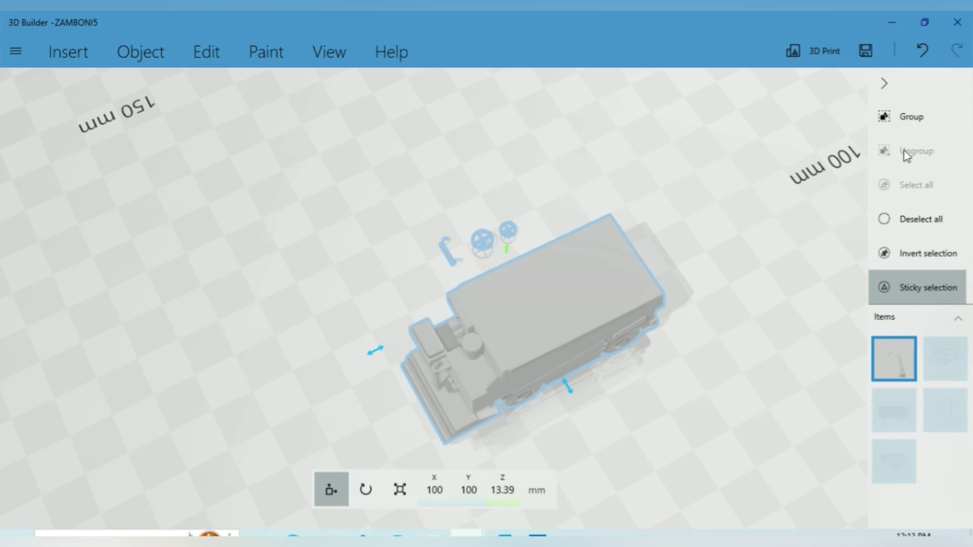
{"action": "left_click", "coordinate": [913, 226]}
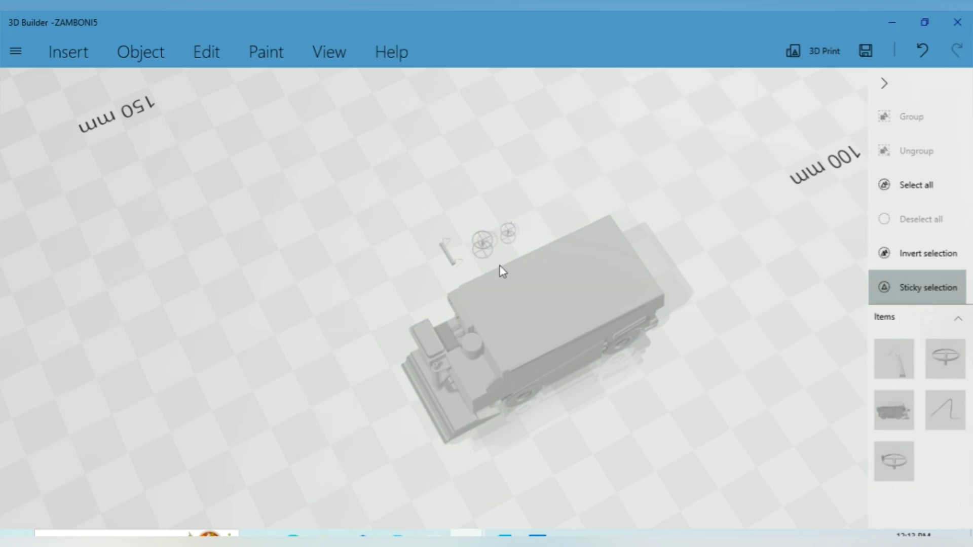
{"action": "left_click", "coordinate": [912, 254]}
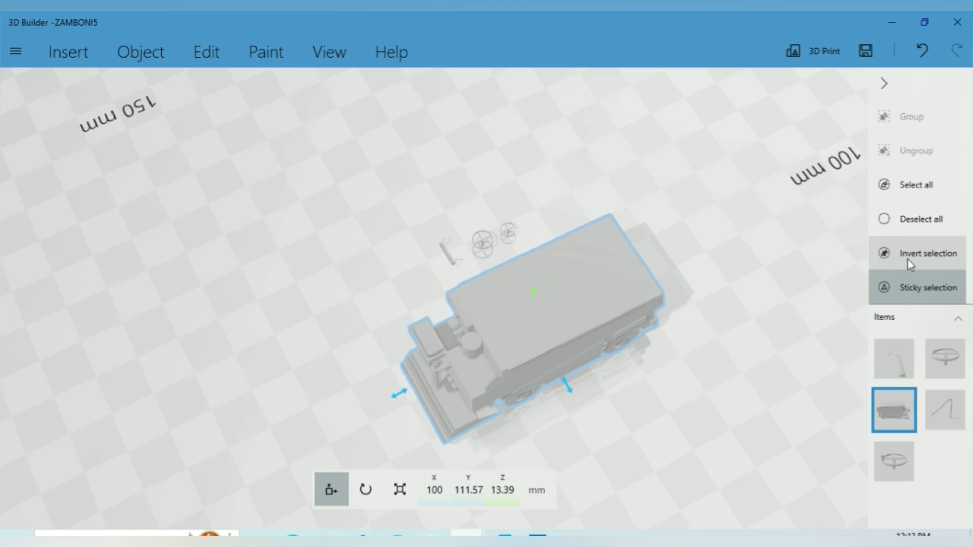
{"action": "left_click", "coordinate": [918, 226]}
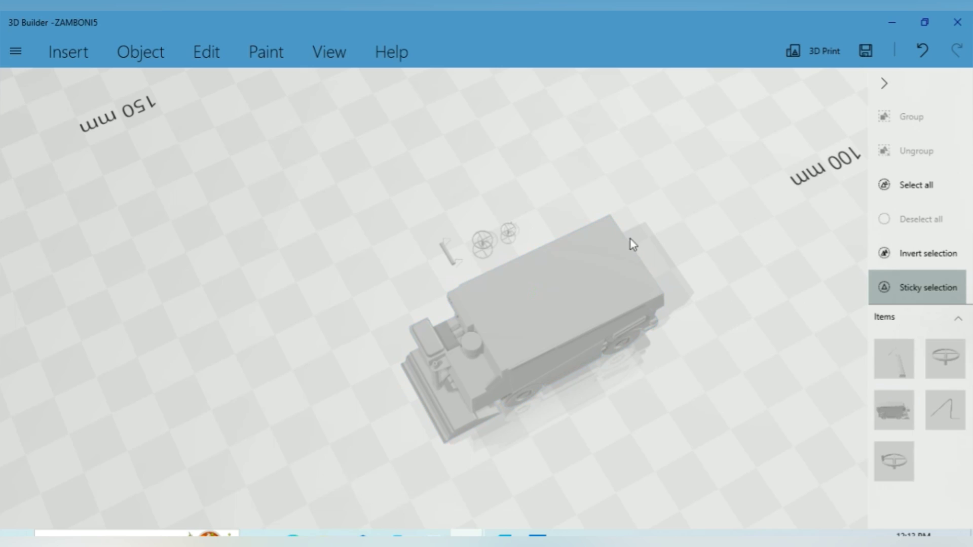
{"action": "left_click", "coordinate": [452, 261]}
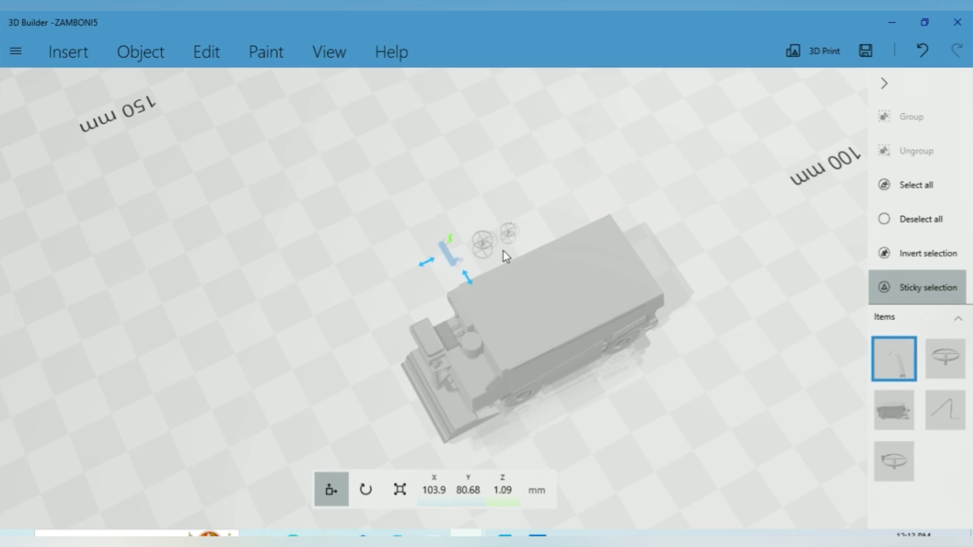
{"action": "left_click", "coordinate": [484, 243]}
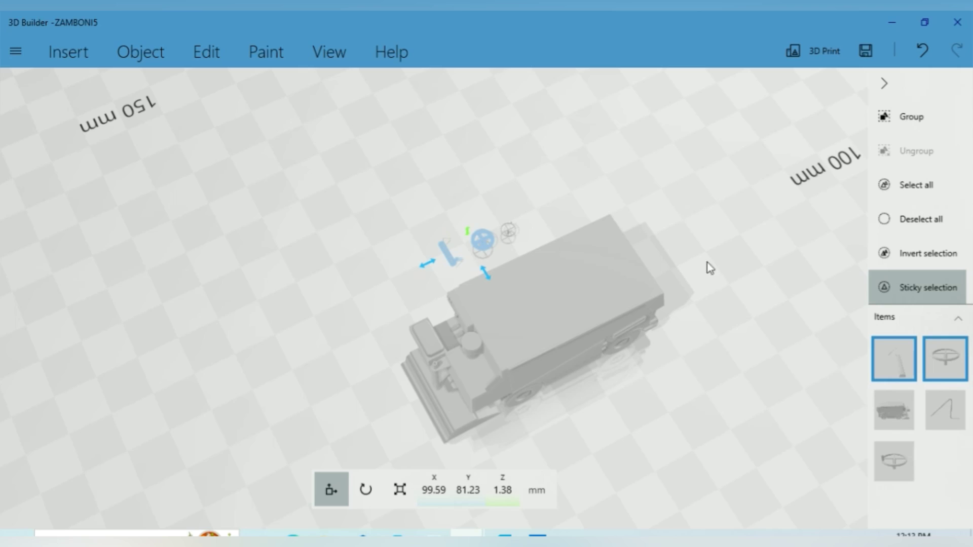
{"action": "left_click", "coordinate": [917, 219]}
{"action": "scroll", "coordinate": [478, 147], "scroll_direction": "up", "scroll_amount": 5}
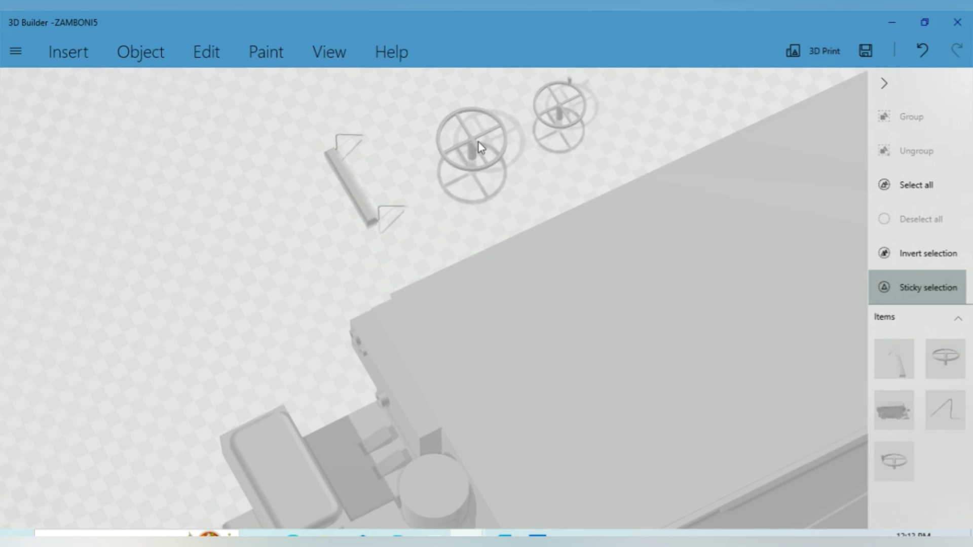
{"action": "left_click", "coordinate": [471, 139]}
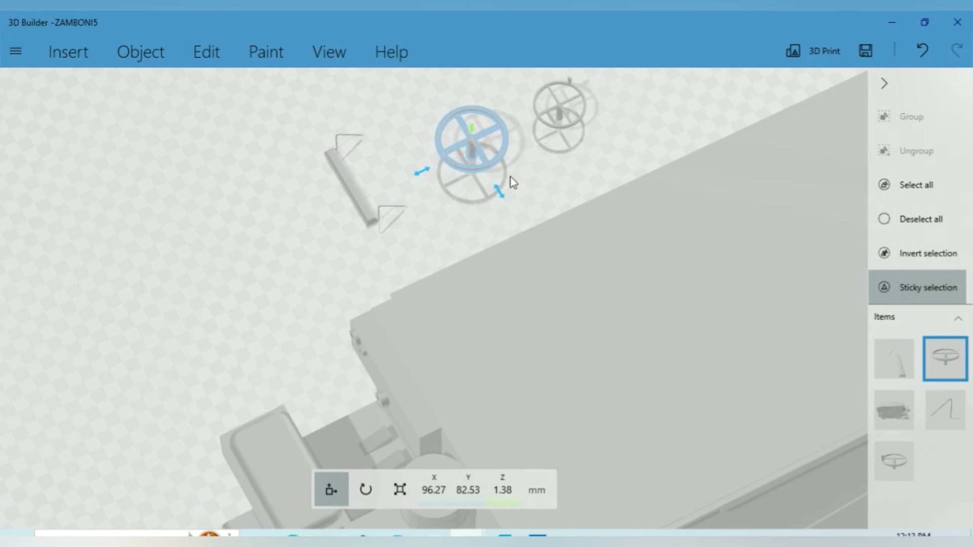
{"action": "scroll", "coordinate": [557, 154], "scroll_direction": "down", "scroll_amount": 5}
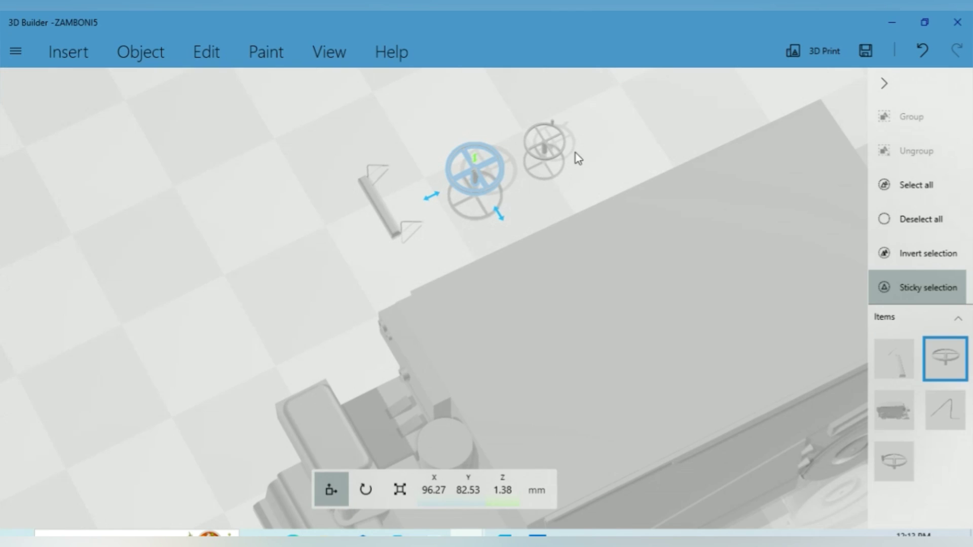
{"action": "scroll", "coordinate": [473, 176], "scroll_direction": "down", "scroll_amount": 3}
{"action": "left_click", "coordinate": [735, 180]}
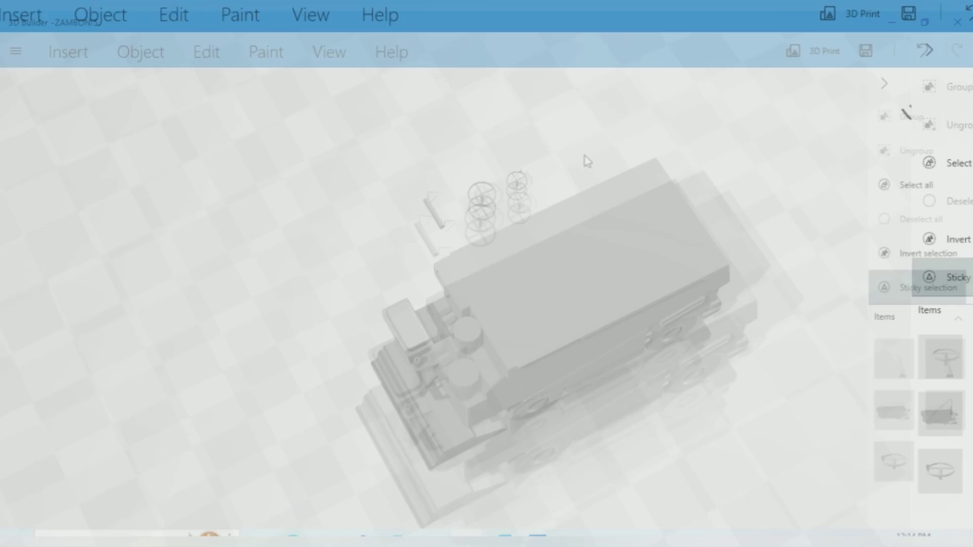
- In Cura, choose the Creality CR-6 SE printer and orbit around the gum and tooth models
{"action": "mouse_move", "coordinate": [505, 539]}
{"action": "left_click", "coordinate": [531, 456]}
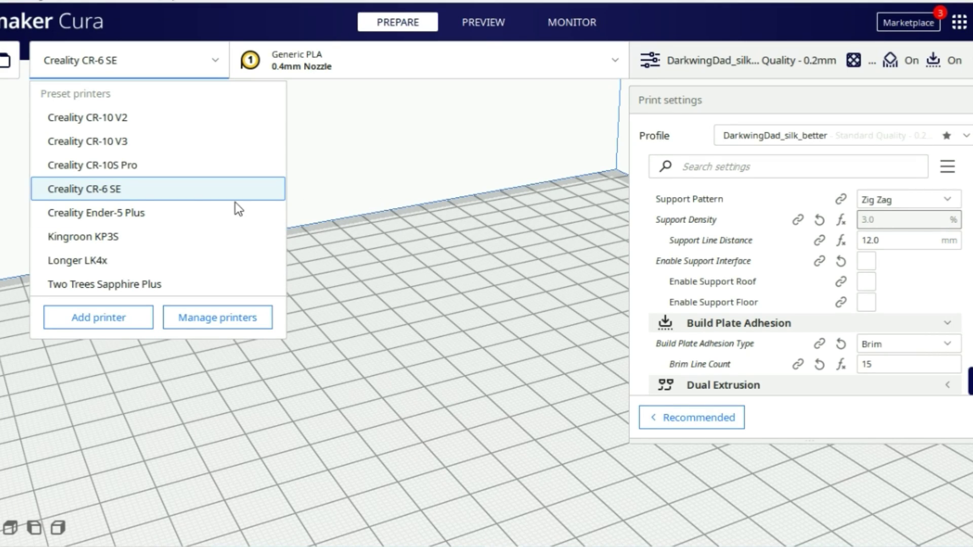
{"action": "left_click", "coordinate": [127, 198]}
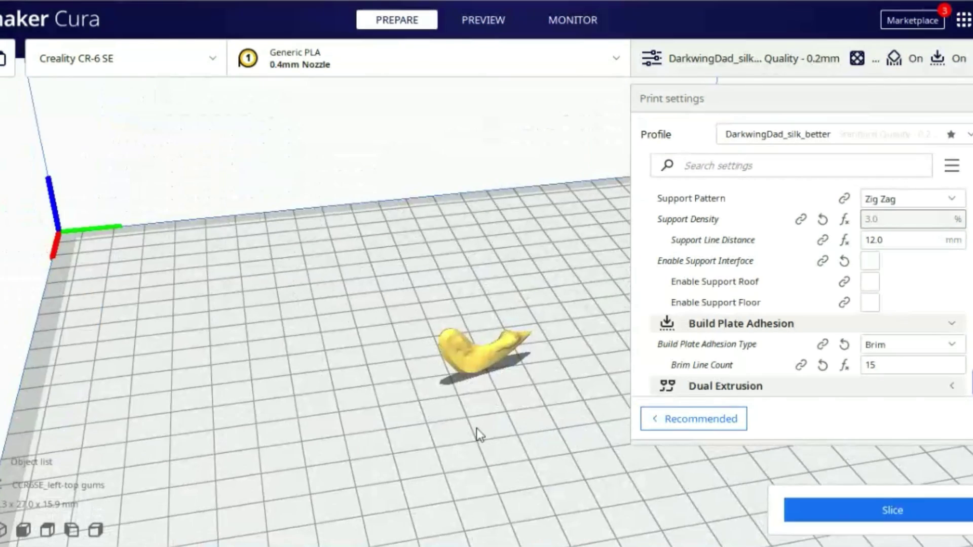
{"action": "right_click_drag", "start_coordinate": [476, 428], "coordinate": [521, 357]}
{"action": "scroll", "coordinate": [521, 357], "scroll_direction": "up", "scroll_amount": 5}
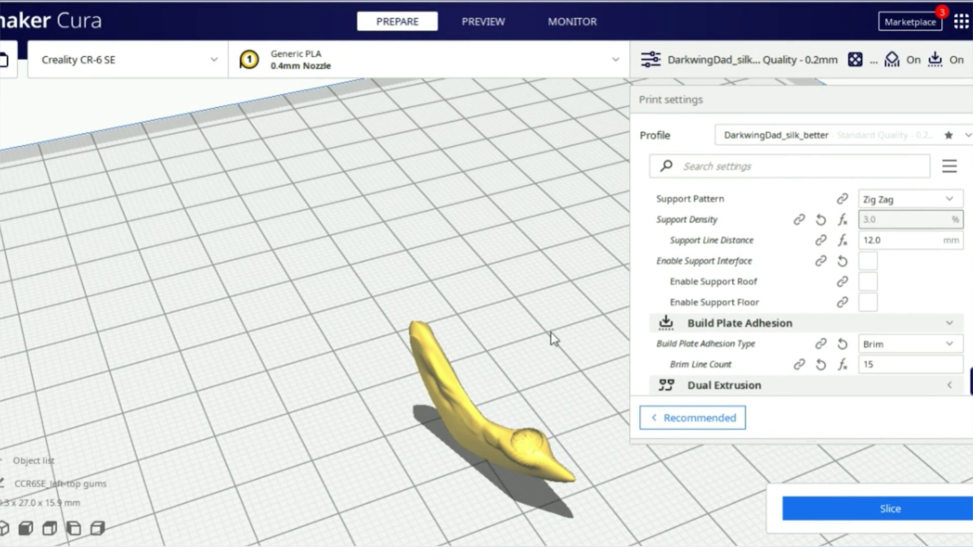
{"action": "scroll", "coordinate": [551, 335], "scroll_direction": "down", "scroll_amount": 2}
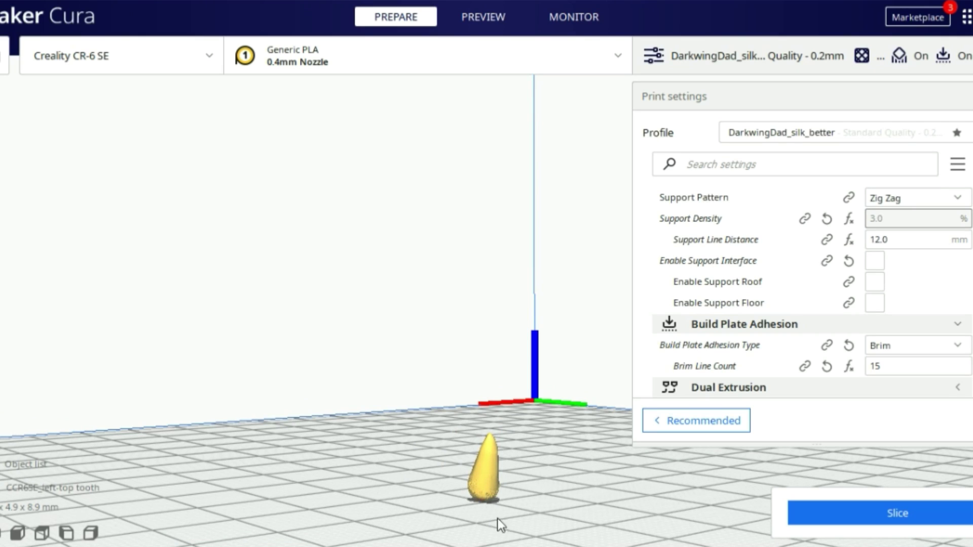
{"action": "right_click_drag", "start_coordinate": [498, 520], "coordinate": [558, 357]}
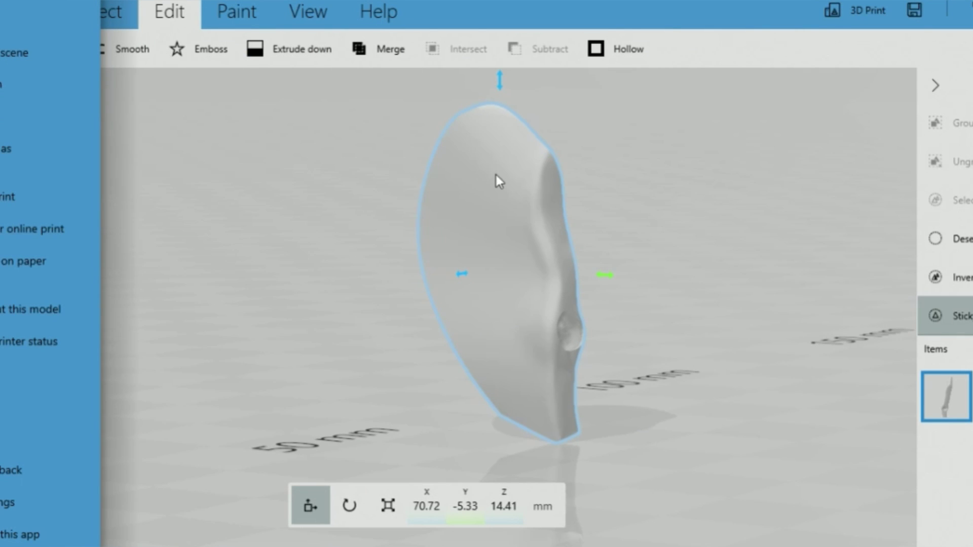
- Position the new cube and resize it to about 57.34 × 53.9 × 18.9 mm
{"action": "left_click", "coordinate": [327, 193]}
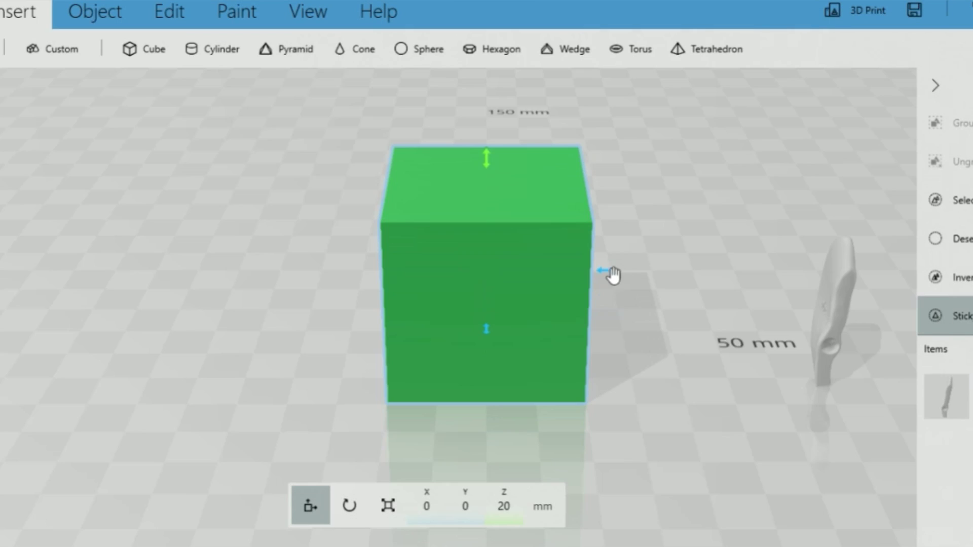
{"action": "left_click_drag", "start_coordinate": [613, 276], "coordinate": [575, 273]}
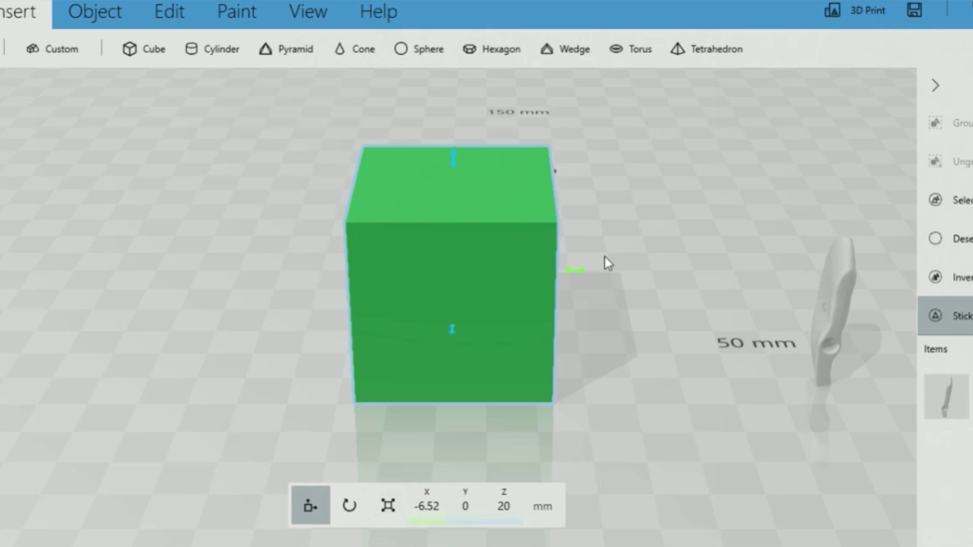
{"action": "key", "text": "s"}
{"action": "left_click_drag", "start_coordinate": [454, 274], "coordinate": [452, 436]}
{"action": "left_click_drag", "start_coordinate": [573, 327], "coordinate": [622, 310]}
{"action": "left_click_drag", "start_coordinate": [498, 256], "coordinate": [497, 272]}
- Add a cylinder on the cube's top and subtract it, viewing the round hole from above
{"action": "left_click", "coordinate": [223, 49]}
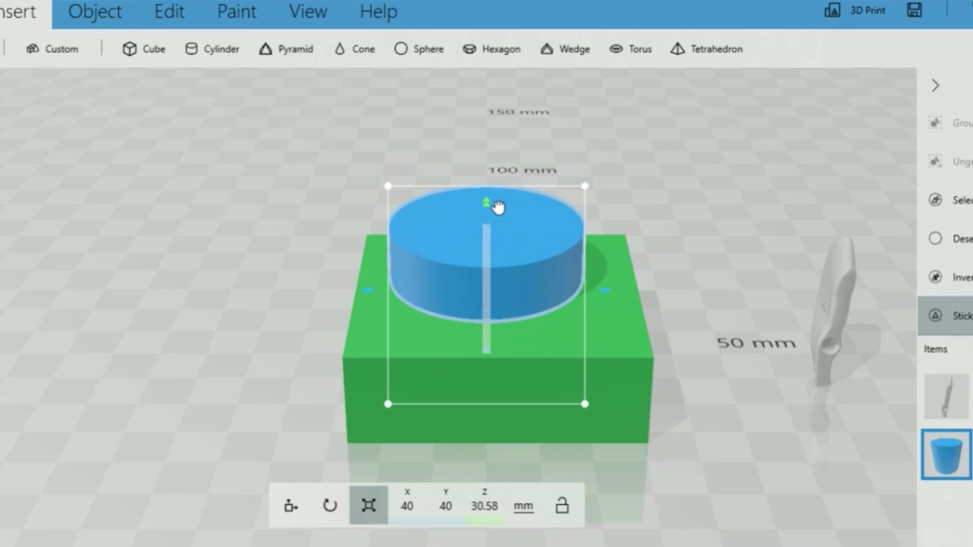
{"action": "left_click", "coordinate": [170, 11]}
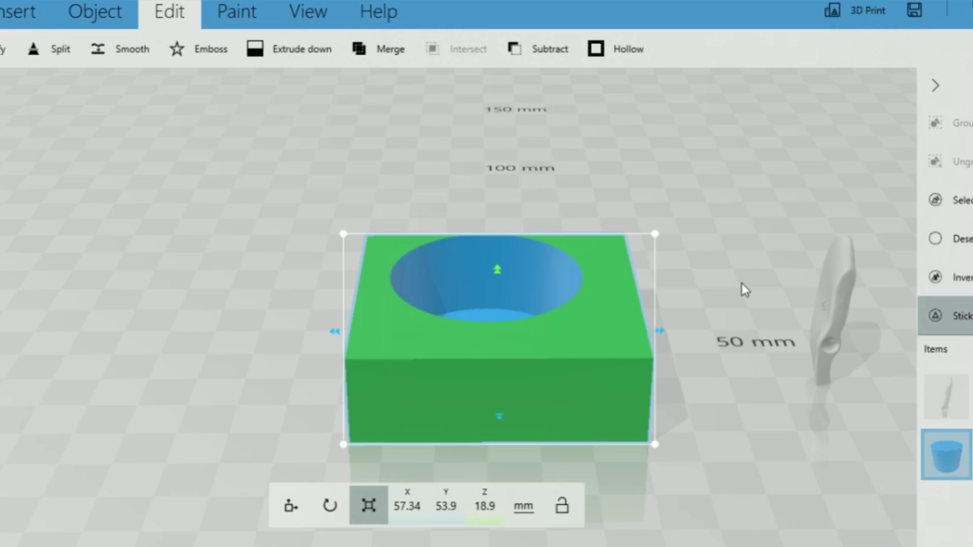
{"action": "mouse_move", "coordinate": [716, 335]}
{"action": "left_mouse_down"}
{"action": "mouse_move", "coordinate": [724, 276]}
{"action": "mouse_move", "coordinate": [667, 417]}
{"action": "mouse_move", "coordinate": [707, 340]}
{"action": "left_mouse_up"}
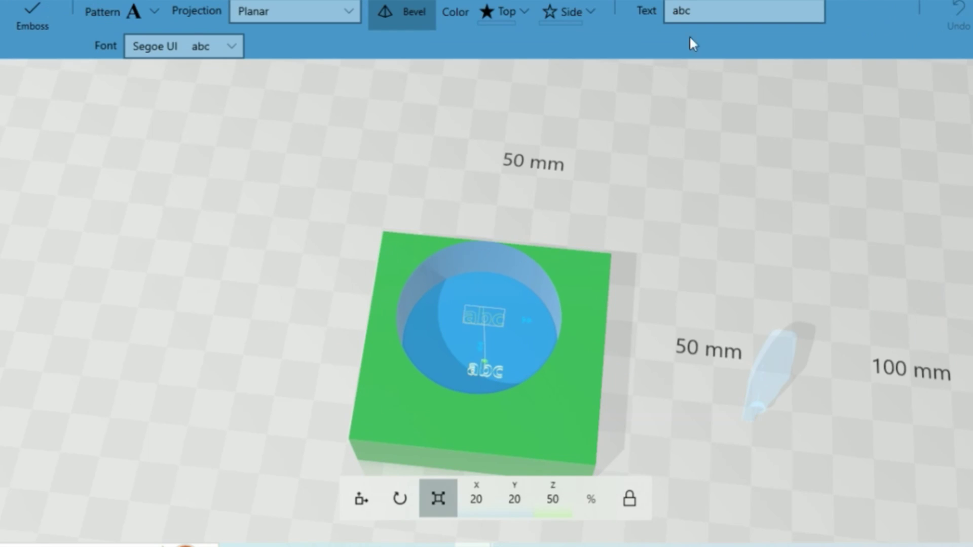
- Emboss the text 'darkwing' into the box top, resized and placed just below the hole
{"action": "left_click", "coordinate": [720, 10]}
{"action": "type", "text": "darkwing"}
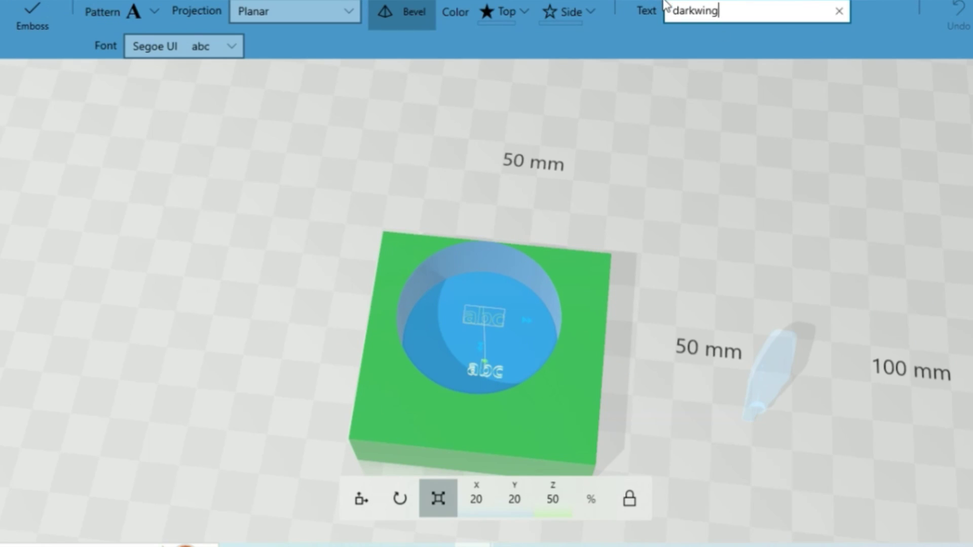
{"action": "key", "text": "Return"}
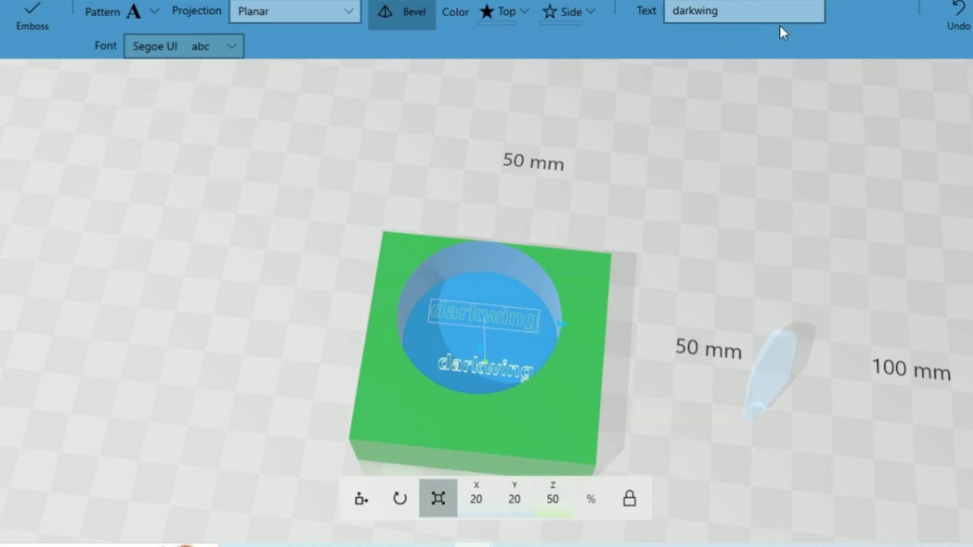
{"action": "scroll", "coordinate": [627, 449], "scroll_direction": "down", "scroll_amount": 3}
{"action": "left_click_drag", "start_coordinate": [495, 336], "coordinate": [477, 374]}
{"action": "left_click_drag", "start_coordinate": [493, 296], "coordinate": [479, 383]}
{"action": "left_click", "coordinate": [32, 16]}
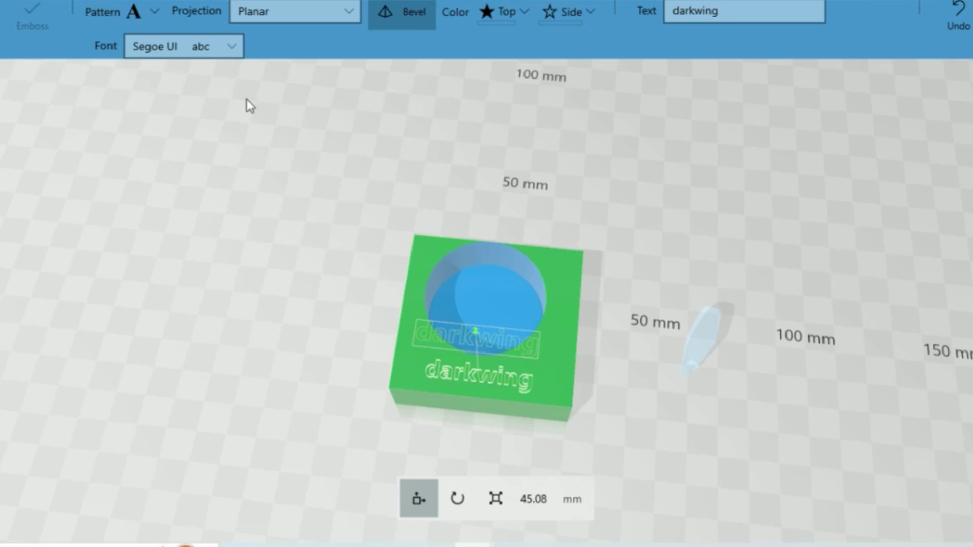
{"action": "scroll", "coordinate": [526, 456], "scroll_direction": "up", "scroll_amount": 3}
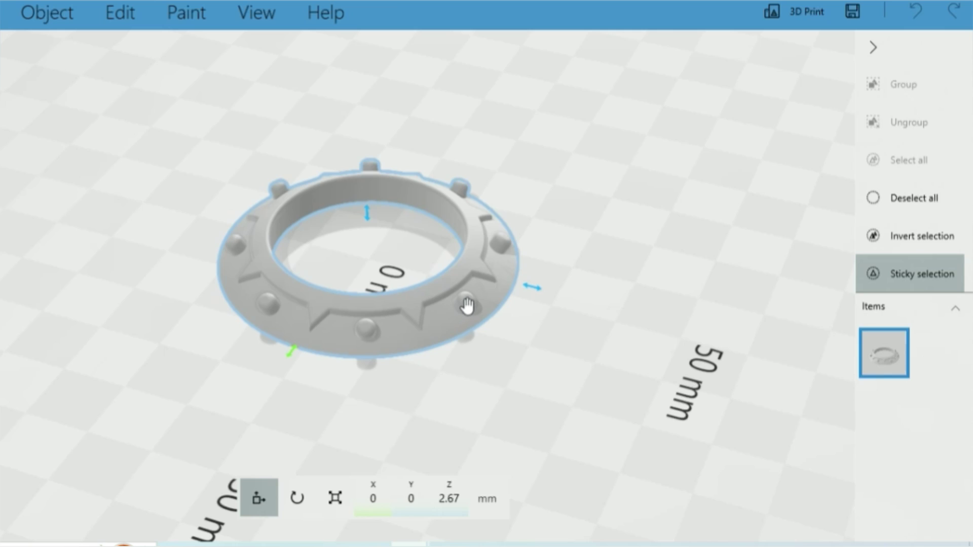
- Add a cylinder inside the ring, narrowed to about 14.67 mm and shortened to about 16 mm
{"action": "scroll", "coordinate": [491, 348], "scroll_direction": "up", "scroll_amount": 5}
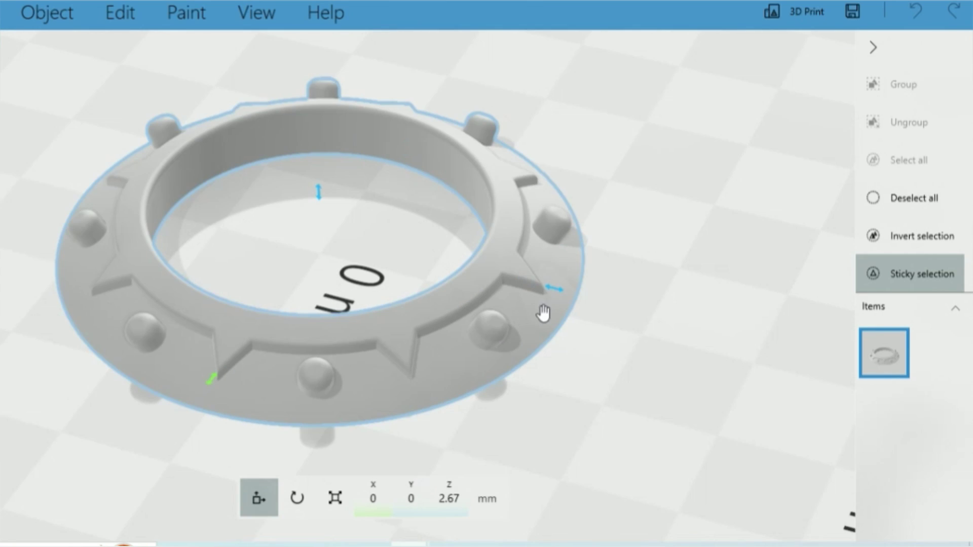
{"action": "scroll", "coordinate": [543, 310], "scroll_direction": "down", "scroll_amount": 2}
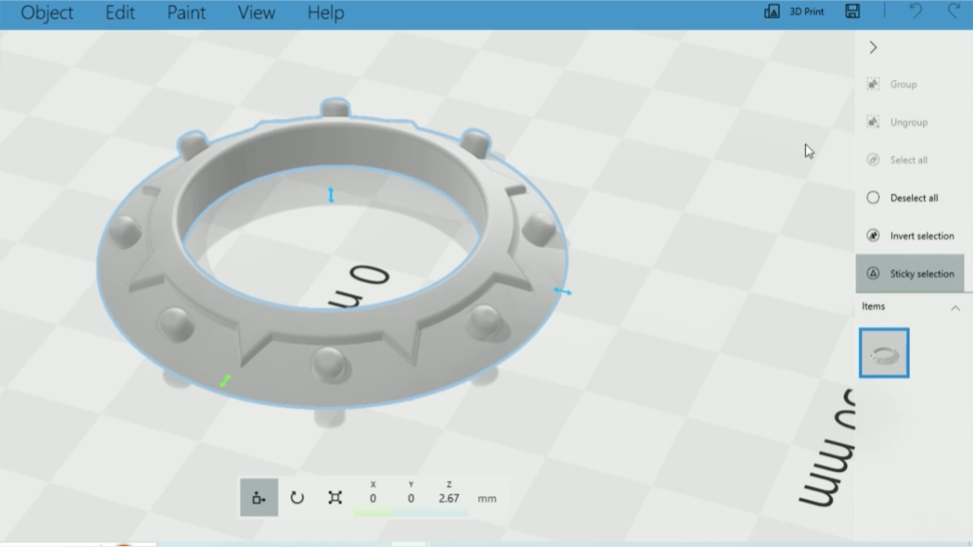
{"action": "left_click", "coordinate": [901, 199]}
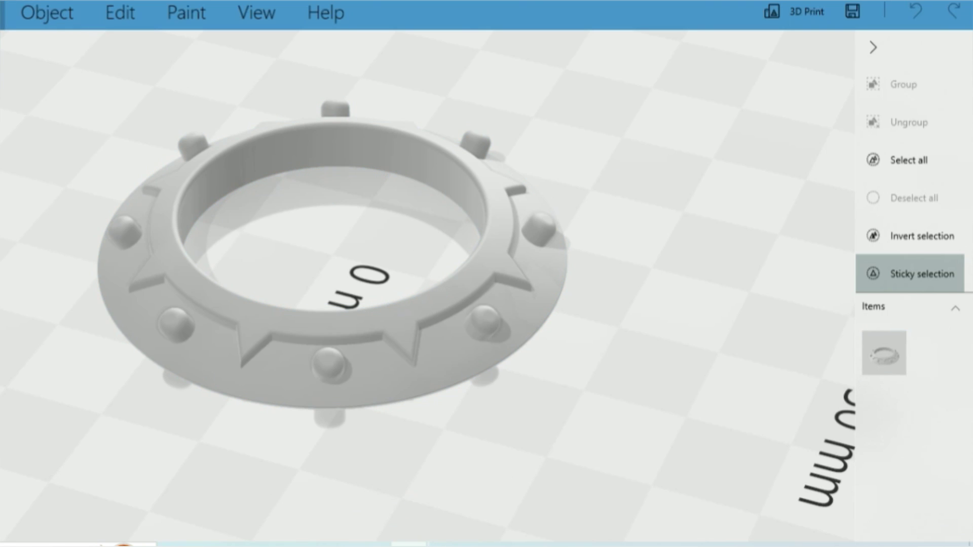
{"action": "left_click", "coordinate": [47, 12]}
{"action": "left_click", "coordinate": [171, 48]}
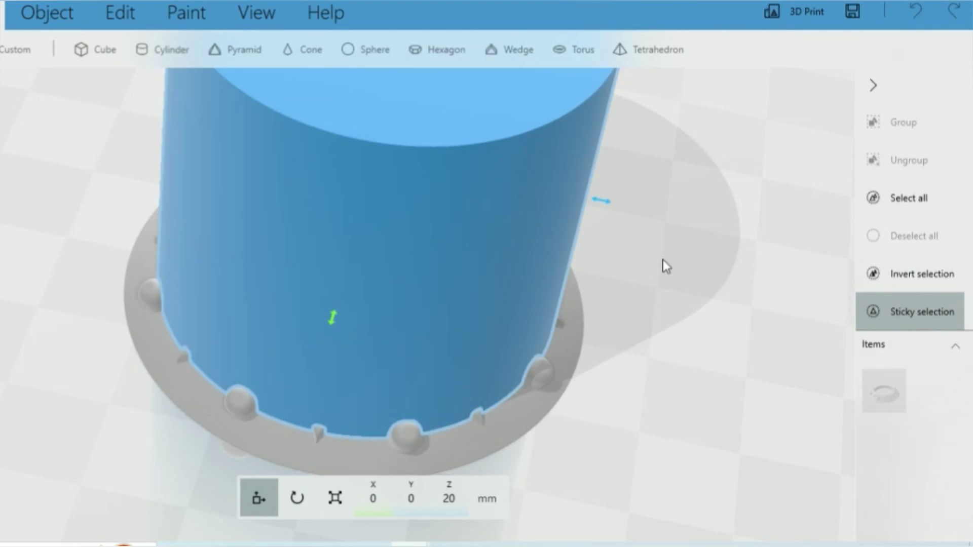
{"action": "left_click_drag", "start_coordinate": [432, 158], "coordinate": [467, 133]}
{"action": "left_click", "coordinate": [336, 499]}
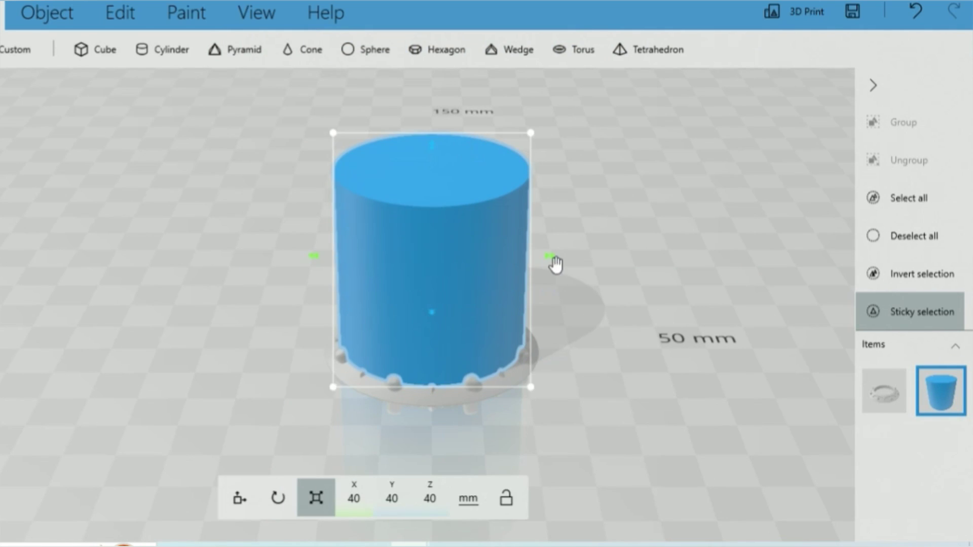
{"action": "left_click_drag", "start_coordinate": [556, 263], "coordinate": [432, 264]}
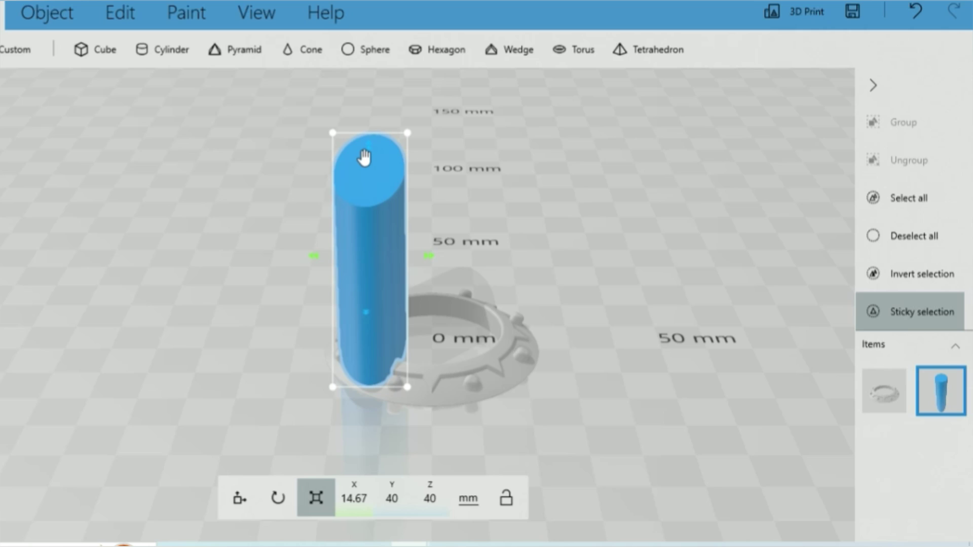
{"action": "left_click_drag", "start_coordinate": [364, 158], "coordinate": [391, 311]}
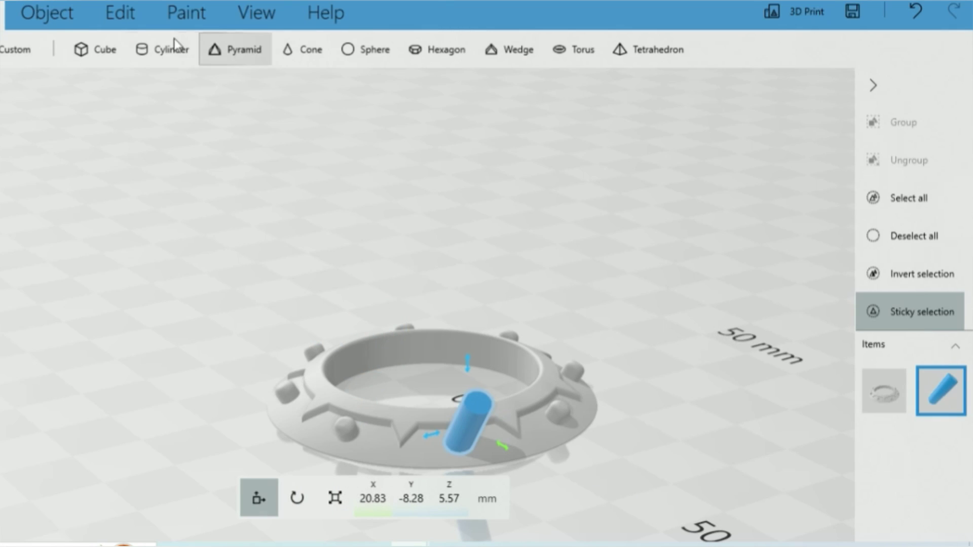
- Subtract the cylinder from the ring and orbit to inspect the resulting hole
{"action": "left_click", "coordinate": [122, 14]}
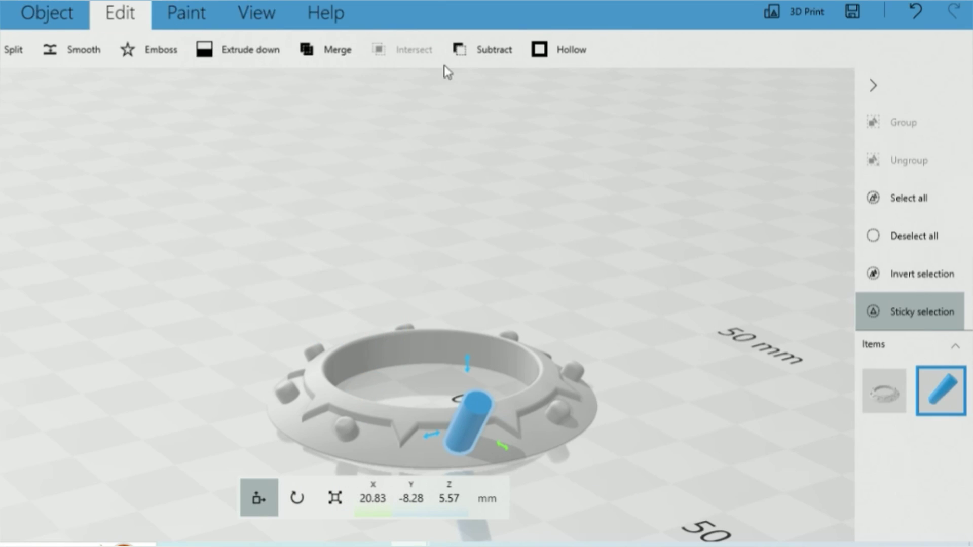
{"action": "left_click", "coordinate": [484, 51]}
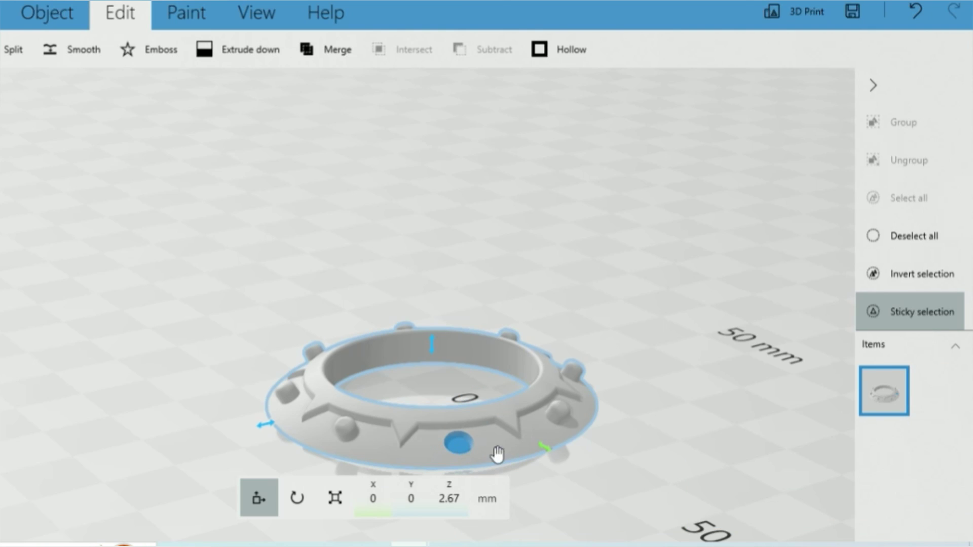
{"action": "right_click_drag", "start_coordinate": [497, 454], "coordinate": [586, 354]}
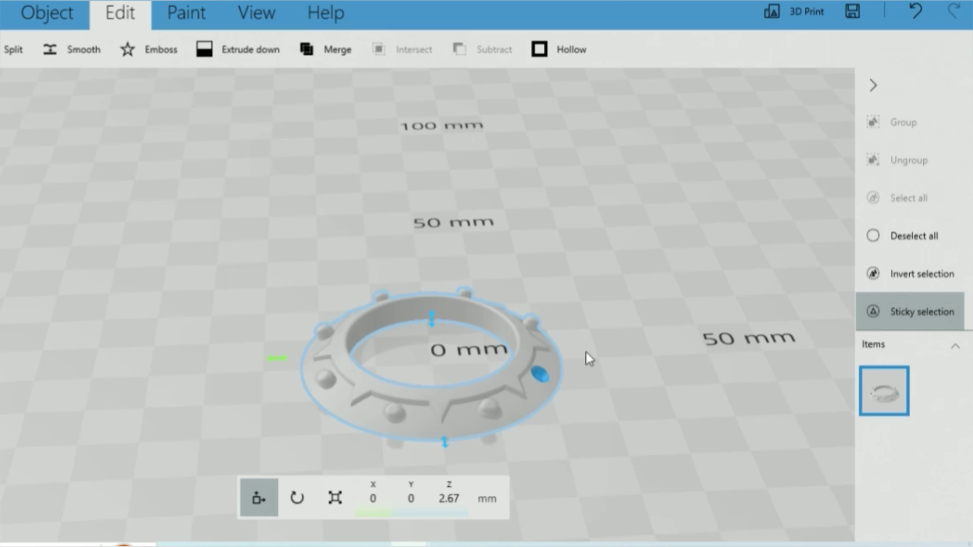